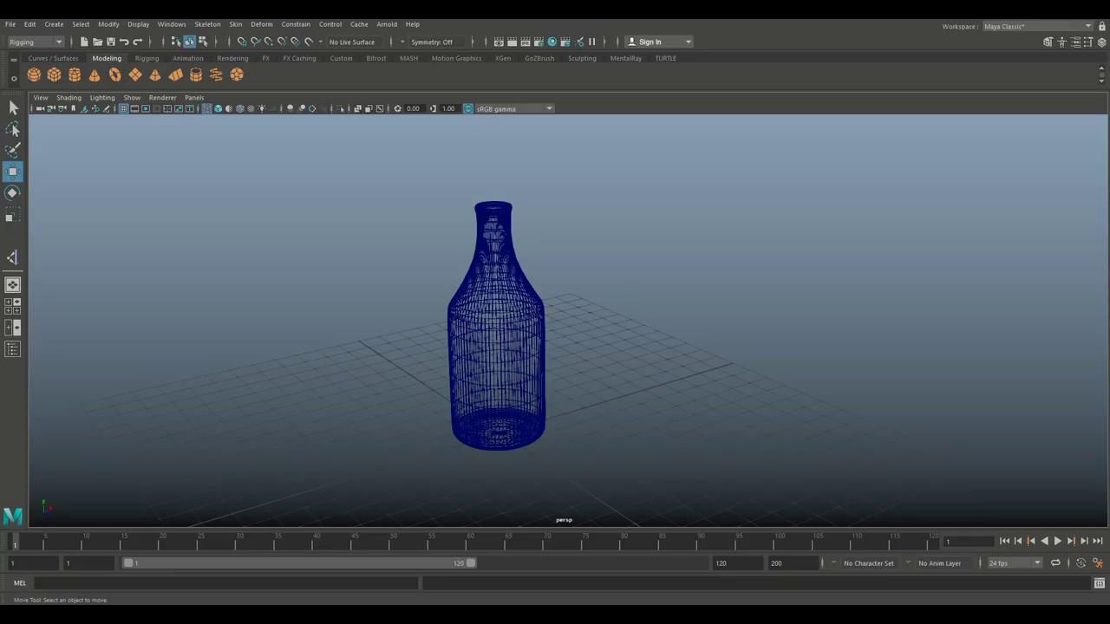
# Step: Create a vertical chain of five grid-snapped joints, two grid units apart, beside the bottle in the front view
pyautogui.scroll(-4, 568, 321)
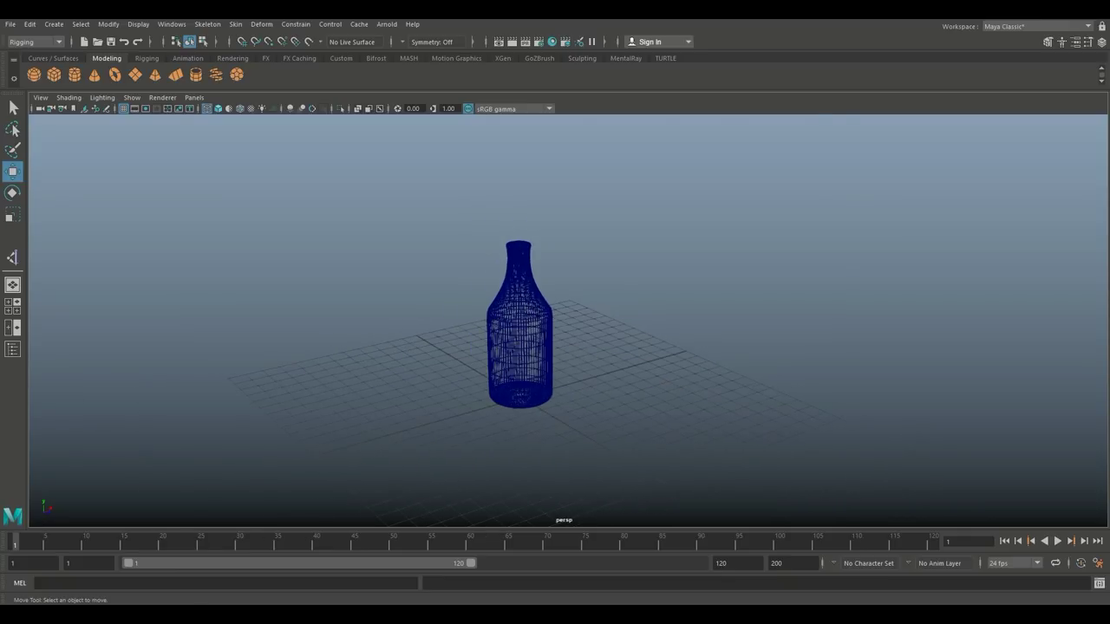
pyautogui.moveTo(556, 347)
pyautogui.keyDown('alt'); pyautogui.mouseDown()
pyautogui.moveTo(568, 299)
pyautogui.moveTo(590, 382)
pyautogui.moveTo(555, 368)
pyautogui.mouseUp(); pyautogui.keyUp('alt')
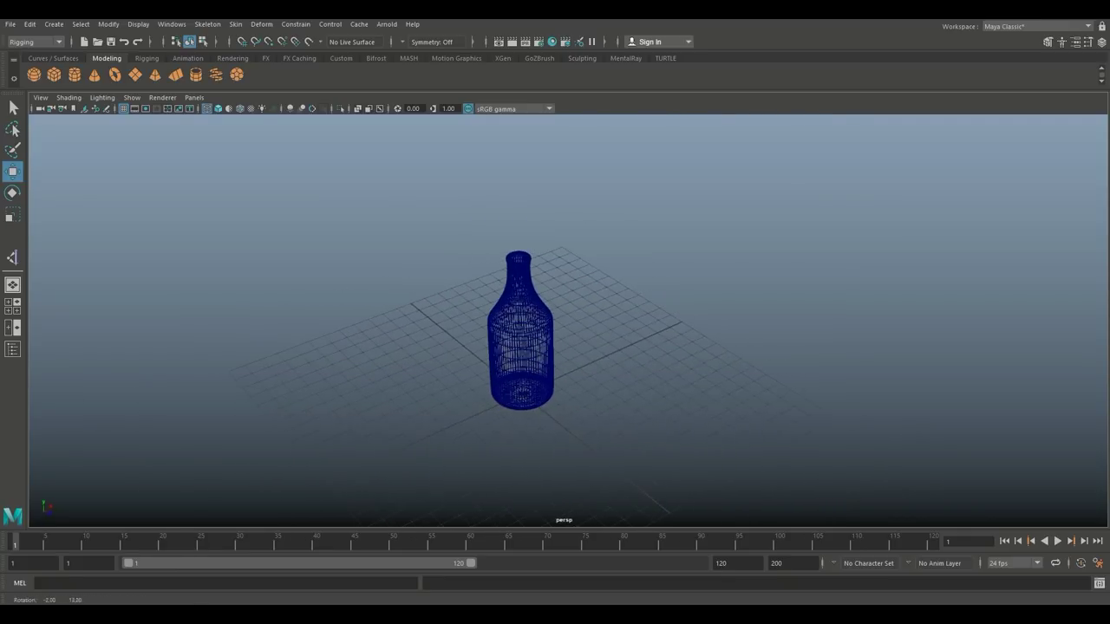
pyautogui.keyDown('alt'); pyautogui.moveTo(555, 368); pyautogui.dragTo(506, 389, button='middle'); pyautogui.keyUp('alt')
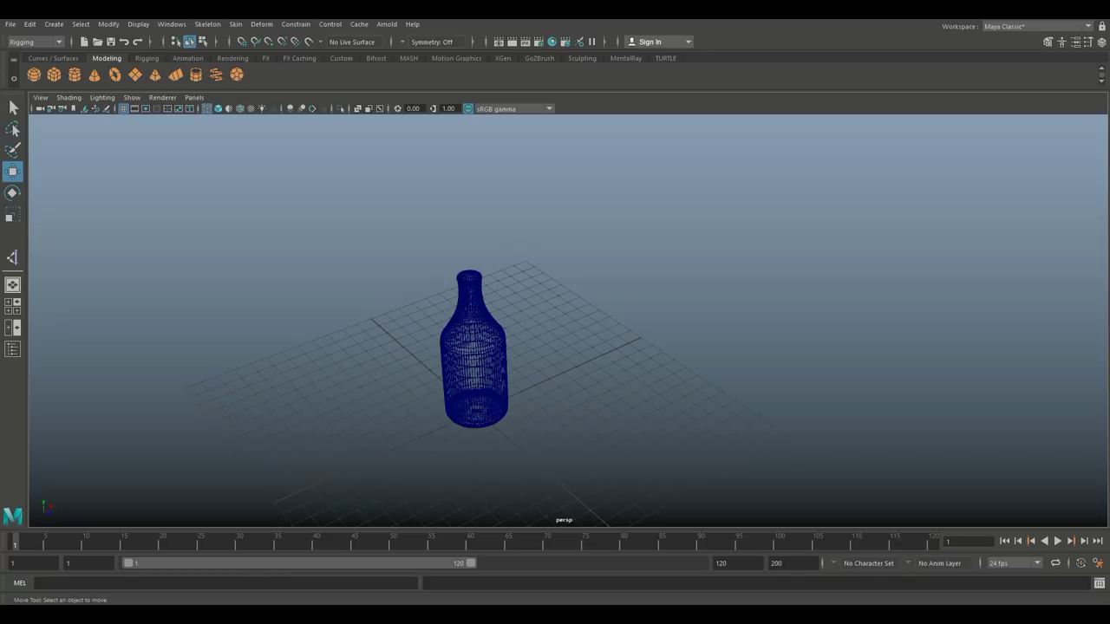
pyautogui.click(12, 306)
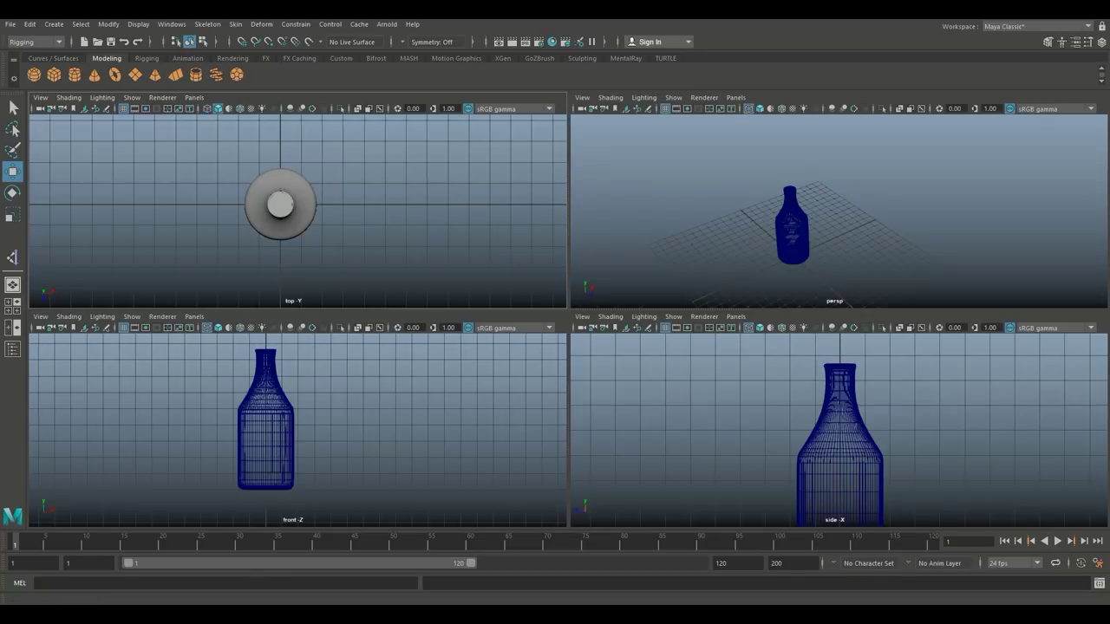
pyautogui.press('space')
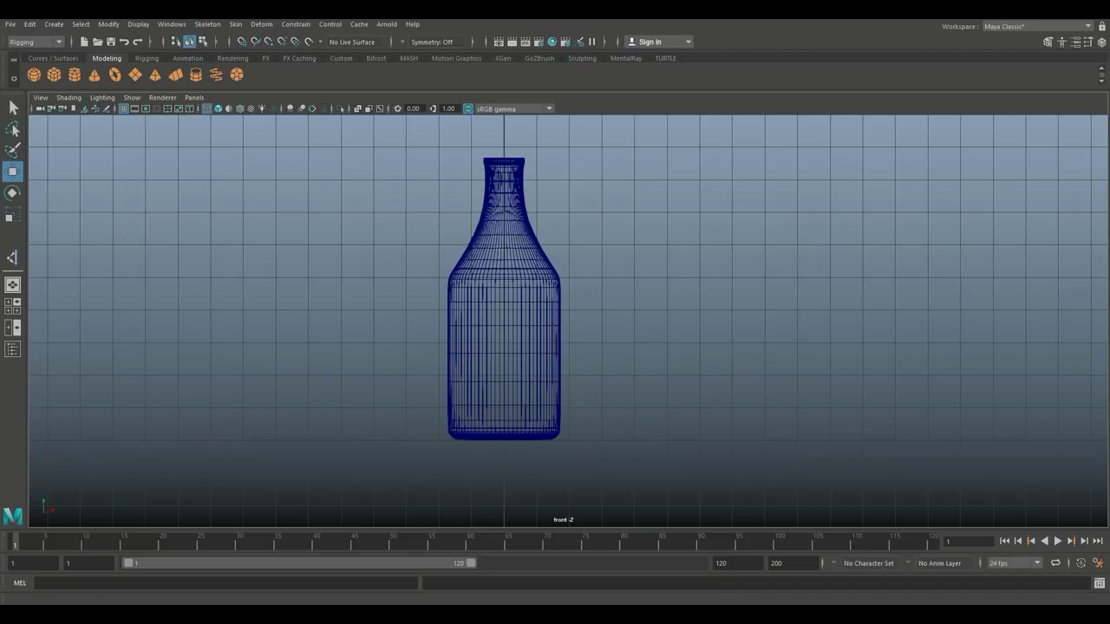
pyautogui.click(208, 24)
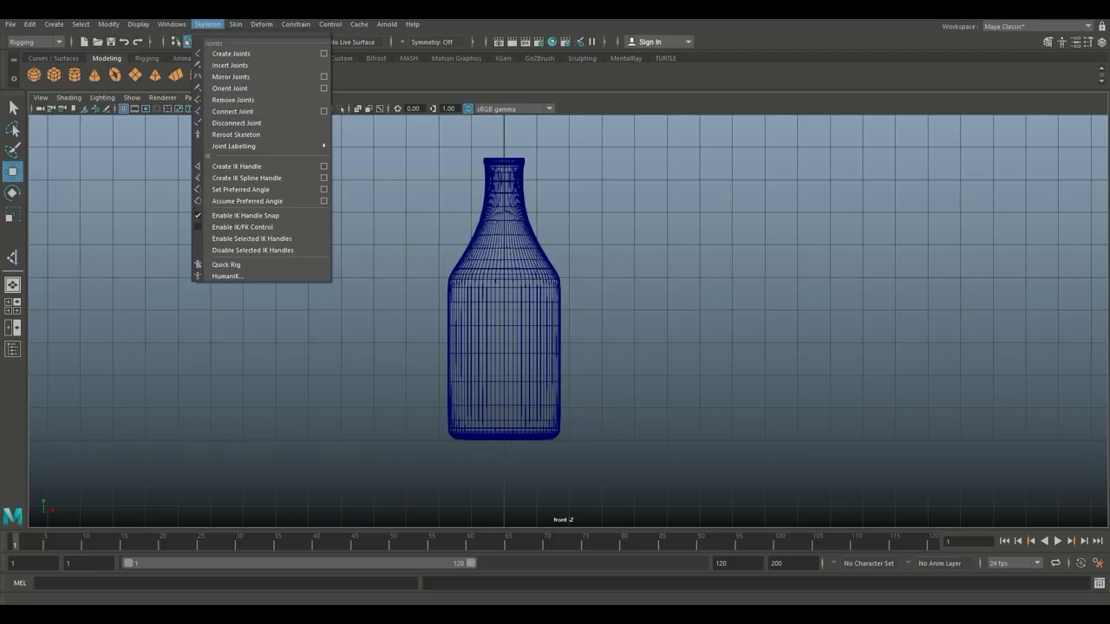
pyautogui.click(231, 54)
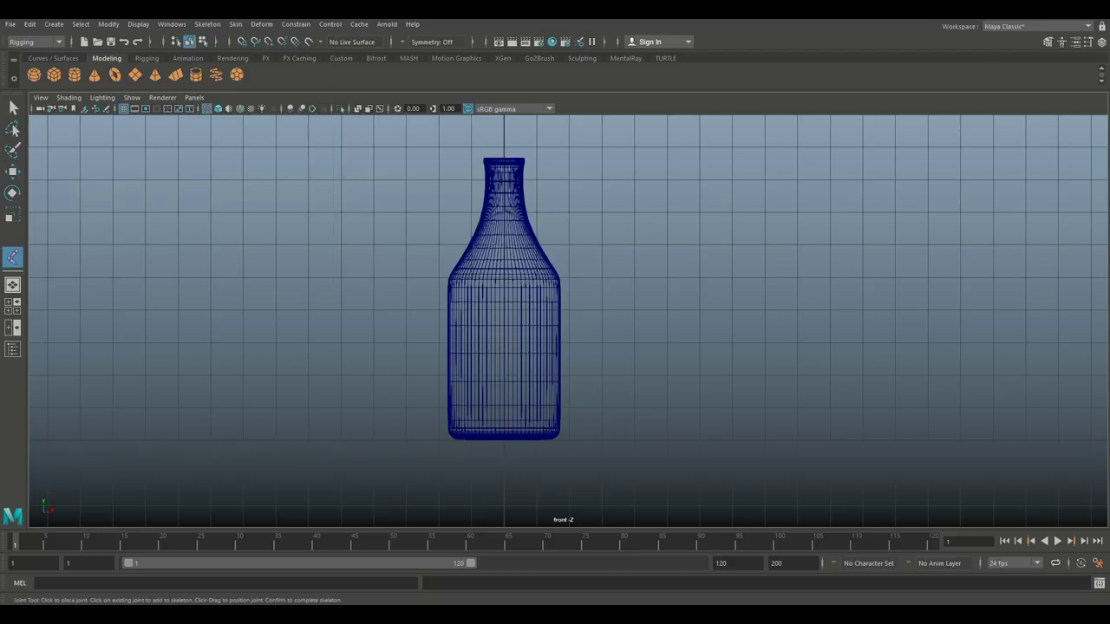
pyautogui.click(242, 42)
pyautogui.click(602, 440)
pyautogui.click(601, 376)
pyautogui.click(602, 310)
pyautogui.click(602, 246)
pyautogui.click(602, 179)
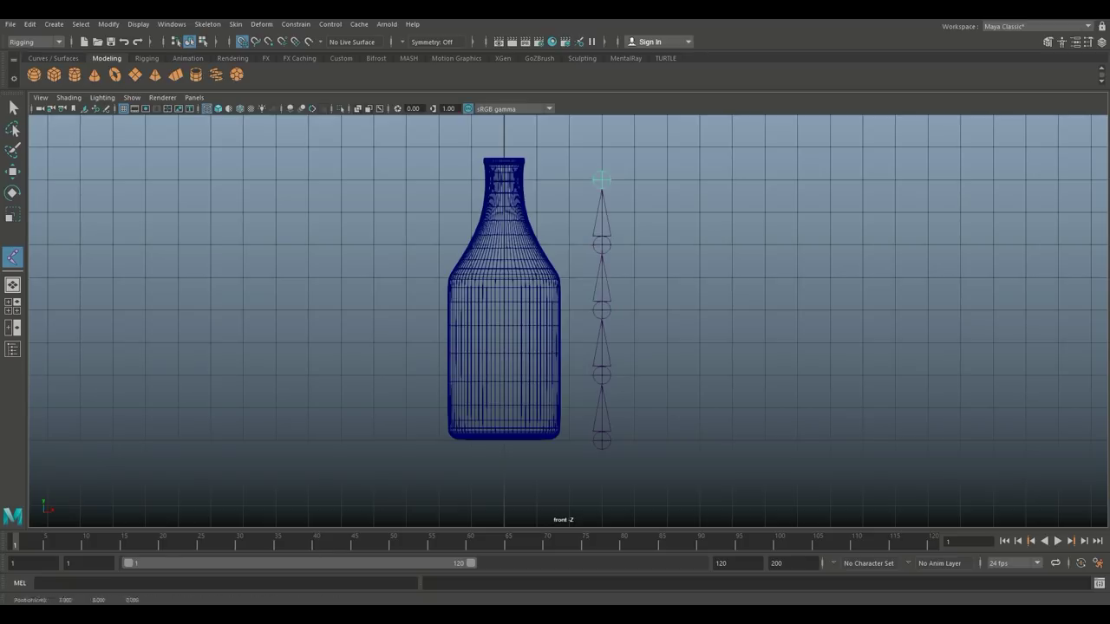
pyautogui.press('w')
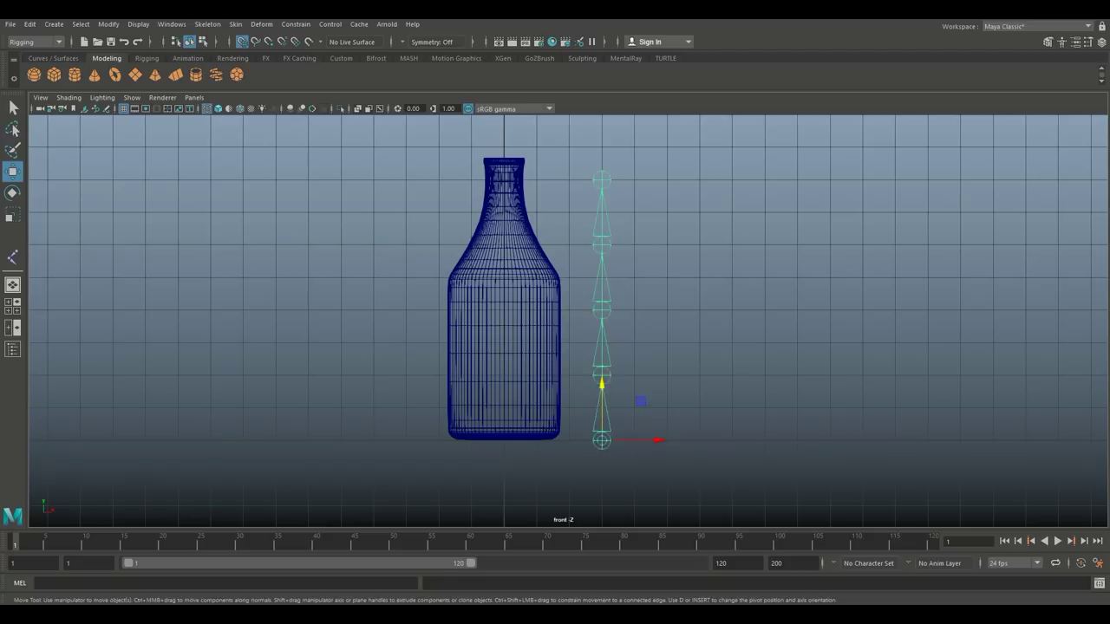
# Step: Try moving the top joint and the middle joint of the chain, and undo the moves
pyautogui.click(602, 181)
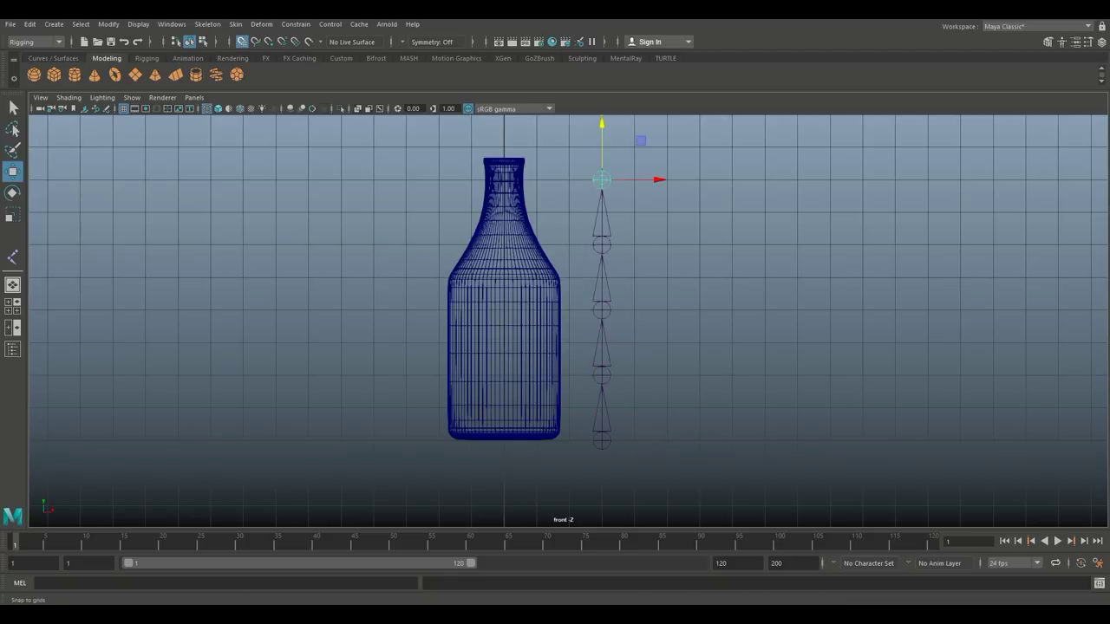
pyautogui.moveTo(602, 179); pyautogui.dragTo(638, 162)
pyautogui.click(602, 310)
pyautogui.moveTo(602, 310); pyautogui.dragTo(664, 296)
pyautogui.hotkey('ctrl', 'z')
pyautogui.hotkey('ctrl', 'z')
pyautogui.hotkey('ctrl', 'z')
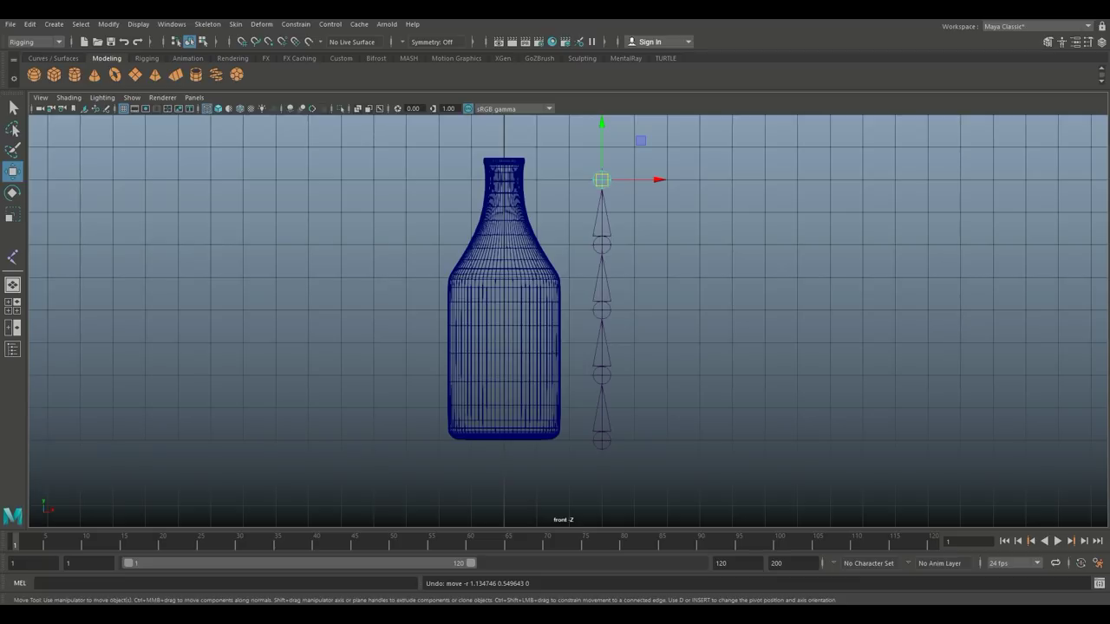
# Step: Move the whole joint chain horizontally onto the bottle's centre line, snapping it to the grid
pyautogui.moveTo(572, 336); pyautogui.dragTo(712, 501)
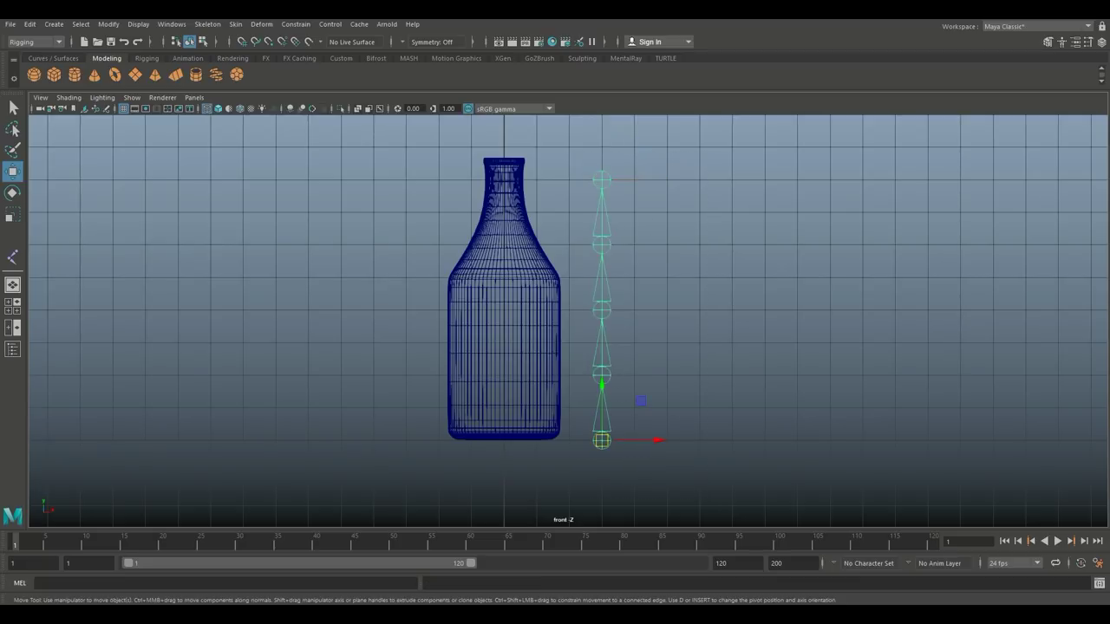
pyautogui.press('x')
pyautogui.moveTo(657, 440); pyautogui.dragTo(560, 441)
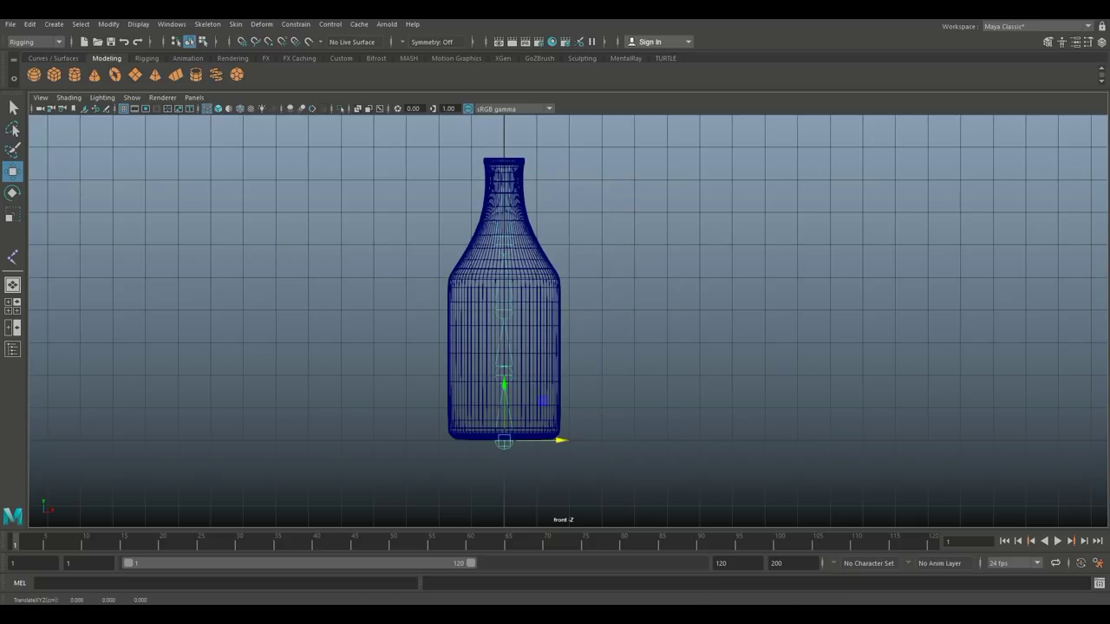
# Step: Examine the joint chain's placement inside the bottle from several angles in the perspective view
pyautogui.press('space')
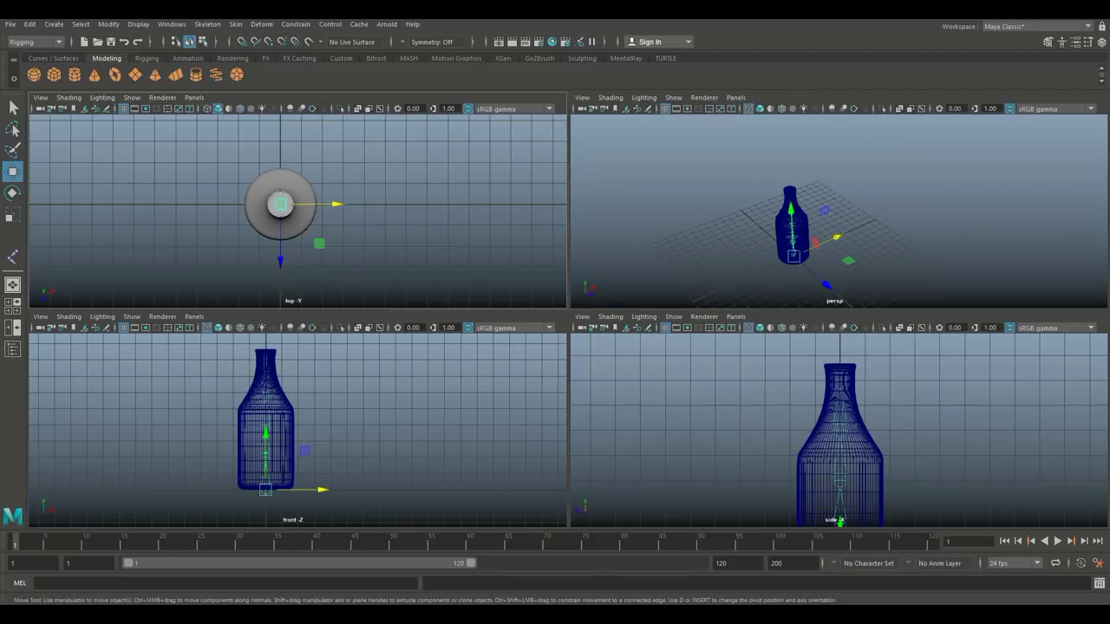
pyautogui.press('space')
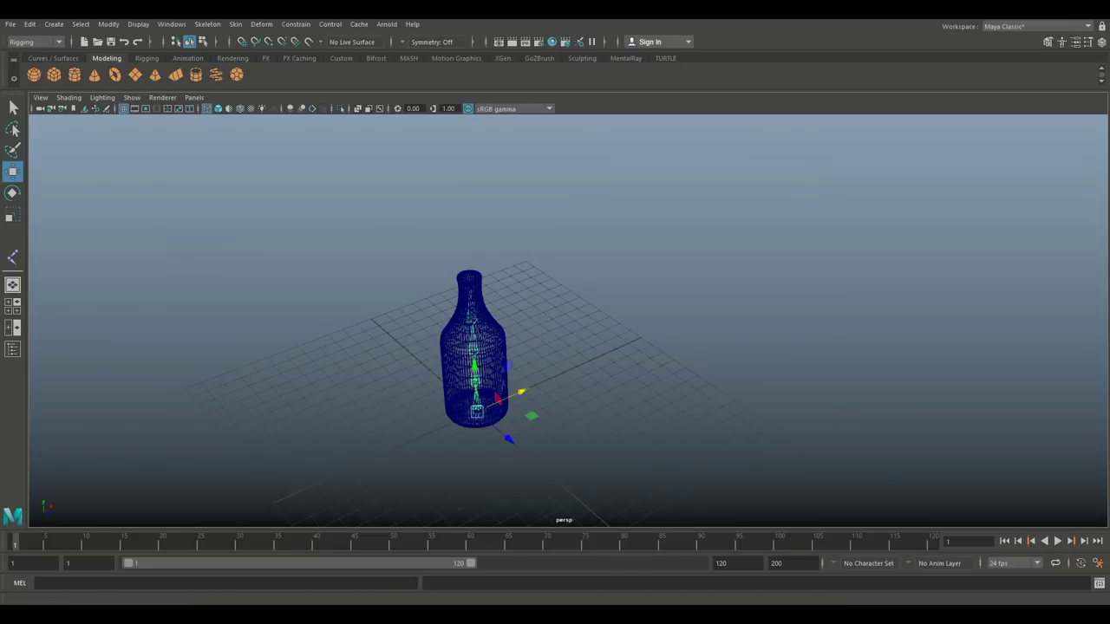
pyautogui.moveTo(694, 287)
pyautogui.keyDown('alt'); pyautogui.mouseDown()
pyautogui.moveTo(696, 209)
pyautogui.moveTo(781, 279)
pyautogui.moveTo(677, 299)
pyautogui.mouseUp(); pyautogui.keyUp('alt')
pyautogui.keyDown('alt'); pyautogui.moveTo(677, 299); pyautogui.dragTo(686, 269, button='middle'); pyautogui.keyUp('alt')
pyautogui.scroll(3, 568, 321)
pyautogui.keyDown('alt'); pyautogui.moveTo(556, 321); pyautogui.dragTo(617, 311); pyautogui.keyUp('alt')
pyautogui.keyDown('alt'); pyautogui.moveTo(605, 361); pyautogui.dragTo(581, 295); pyautogui.keyUp('alt')
pyautogui.keyDown('alt'); pyautogui.moveTo(607, 351); pyautogui.dragTo(555, 351); pyautogui.keyUp('alt')
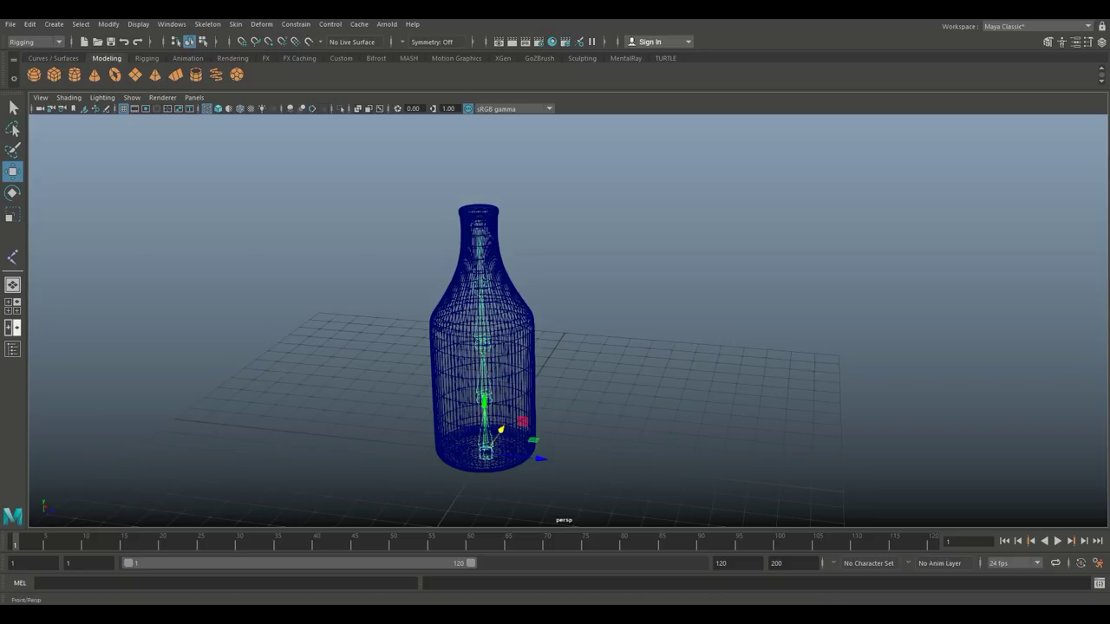
# Step: Create an IK handle from the joint at the bottle's base to the end joint in its neck, working in the front view
pyautogui.click(12, 305)
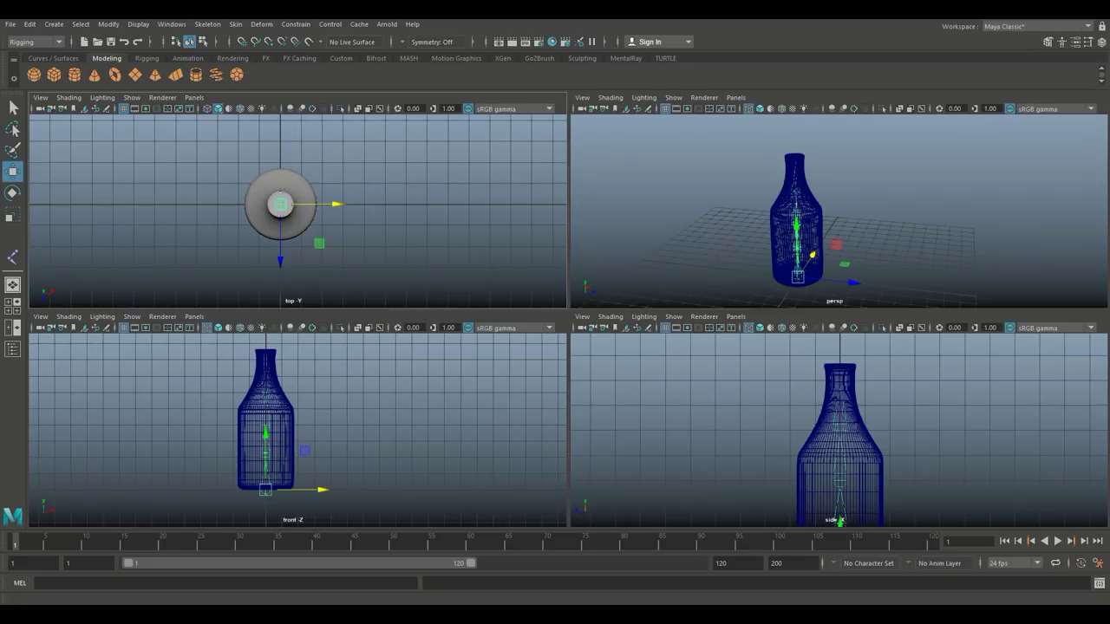
pyautogui.press('space')
pyautogui.scroll(2, 568, 321)
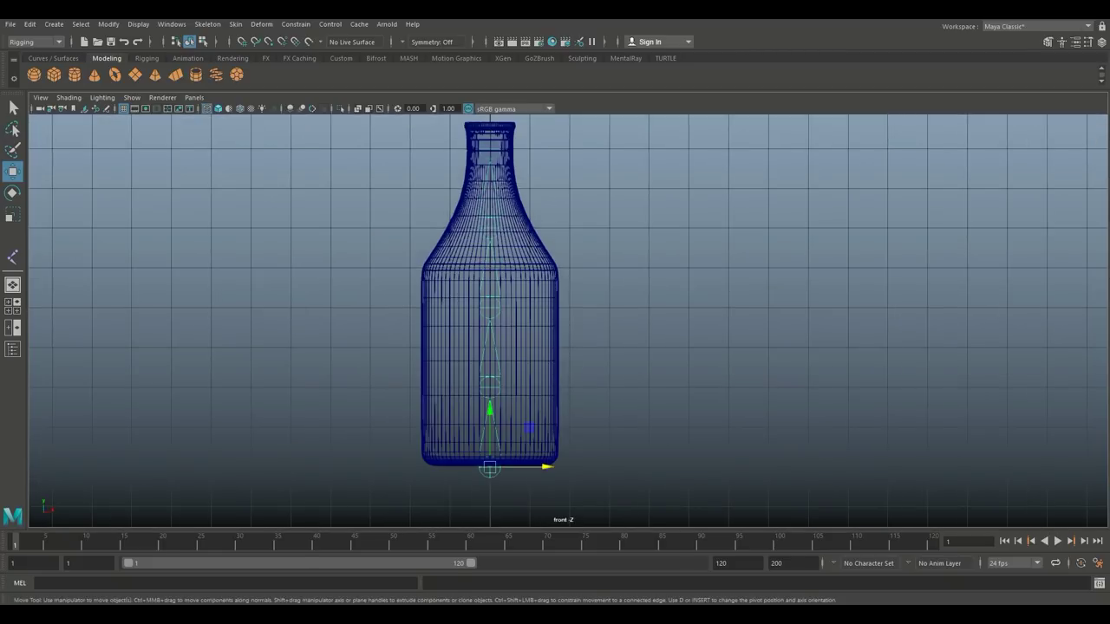
pyautogui.scroll(1, 568, 321)
pyautogui.keyDown('alt'); pyautogui.moveTo(568, 321); pyautogui.dragTo(583, 355, button='middle'); pyautogui.keyUp('alt')
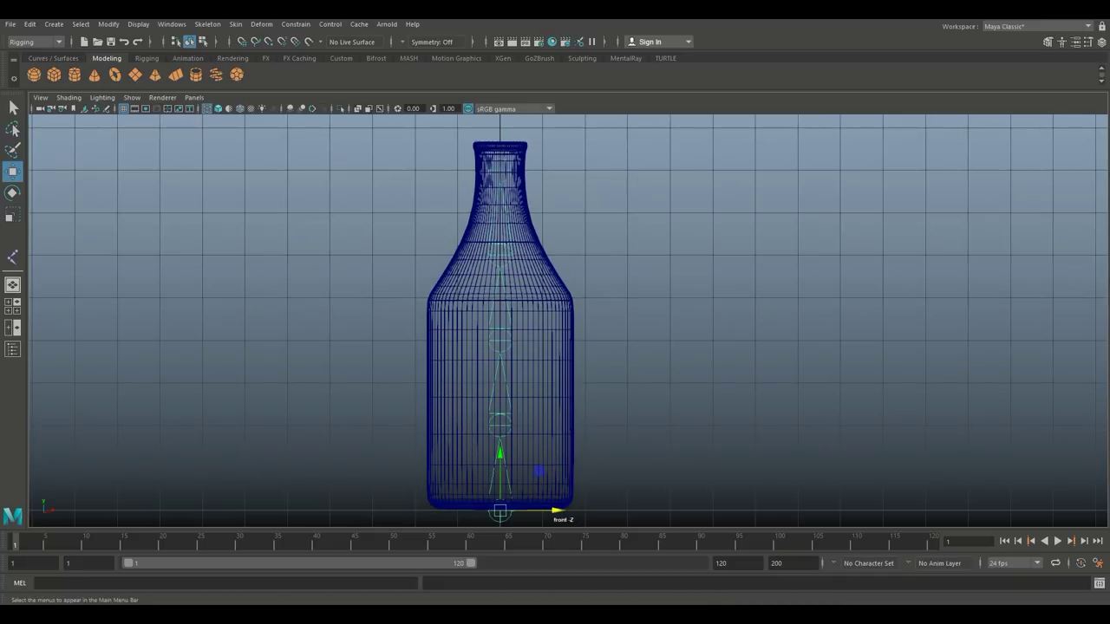
pyautogui.click(208, 24)
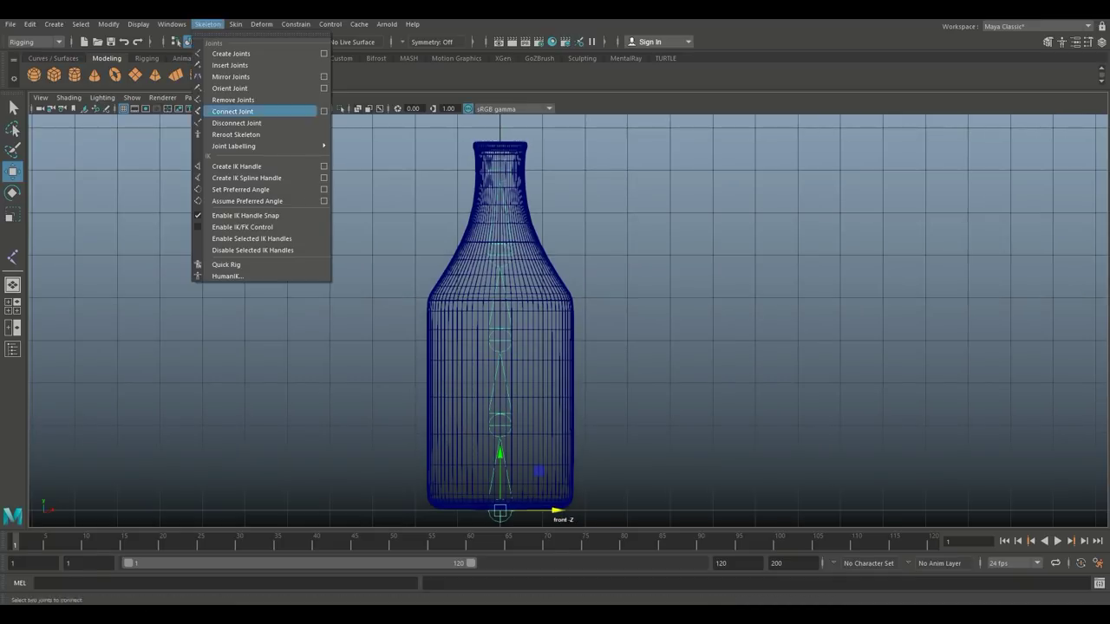
pyautogui.click(236, 166)
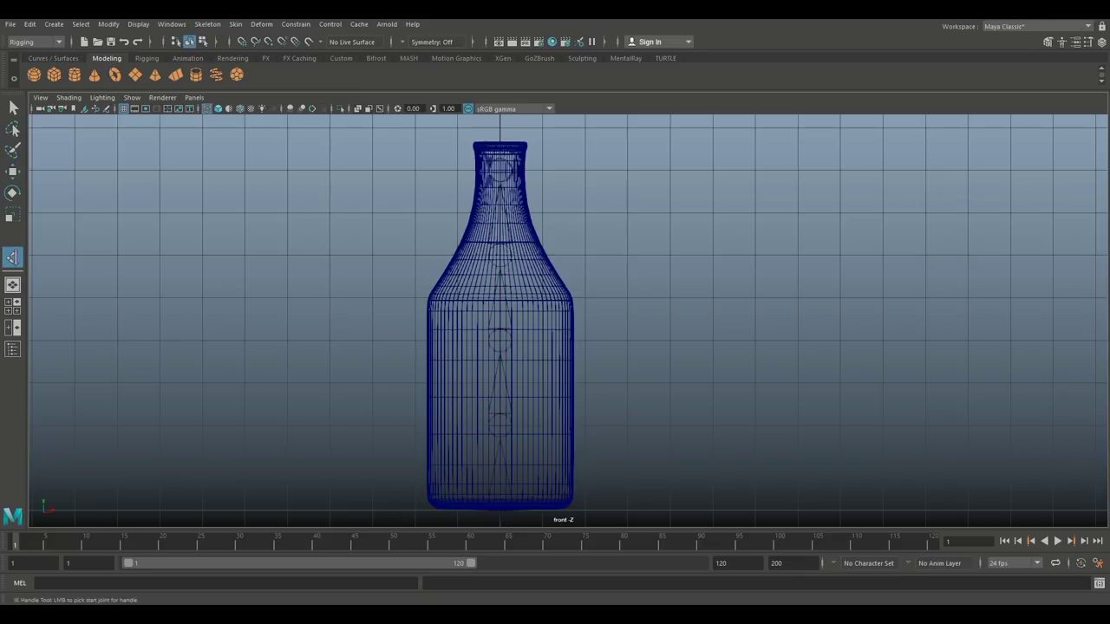
pyautogui.keyDown('alt'); pyautogui.moveTo(564, 490); pyautogui.dragTo(589, 386, button='middle'); pyautogui.keyUp('alt')
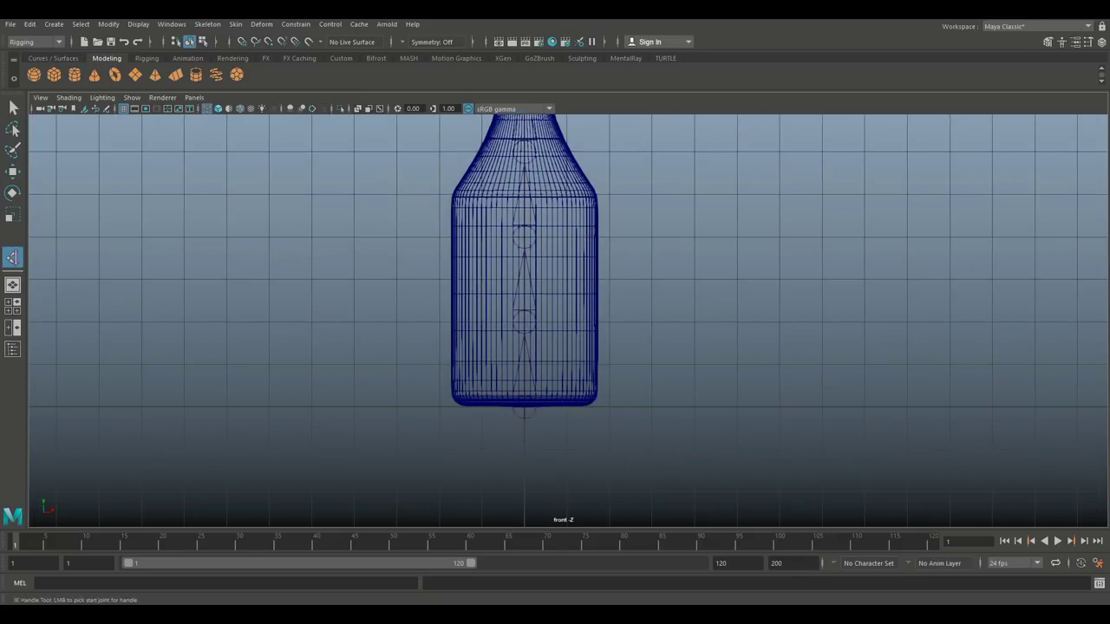
pyautogui.click(524, 410)
pyautogui.keyDown('alt'); pyautogui.moveTo(764, 271); pyautogui.dragTo(754, 416, button='middle'); pyautogui.keyUp('alt')
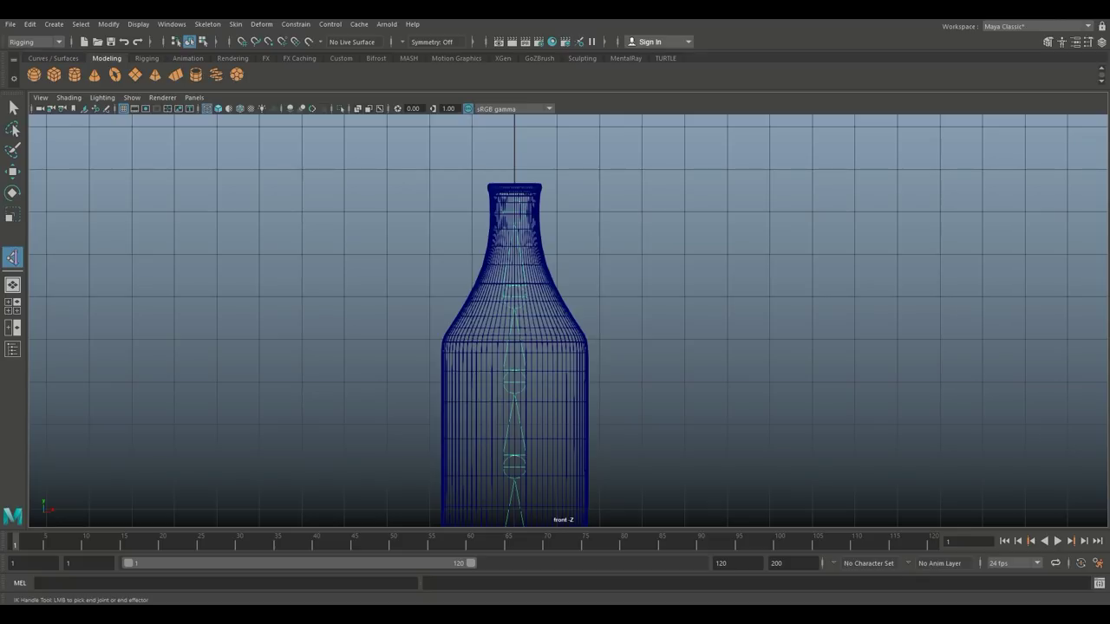
pyautogui.click(514, 211)
pyautogui.press('w')
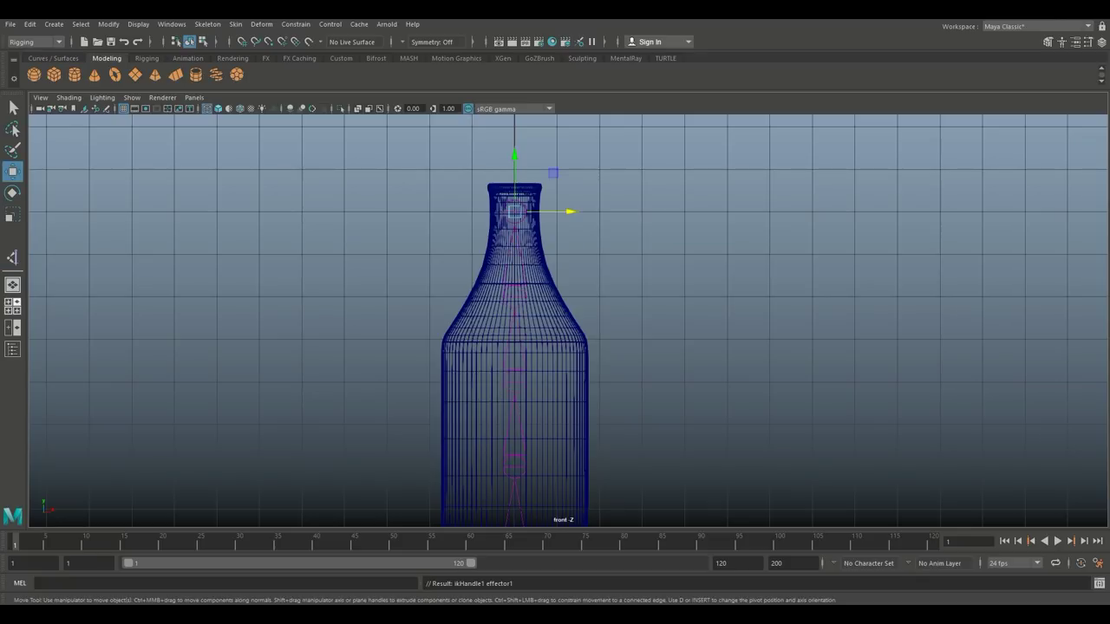
# Step: Return to a single perspective view of the bottle and open the Outliner
pyautogui.click(12, 305)
pyautogui.click(13, 284)
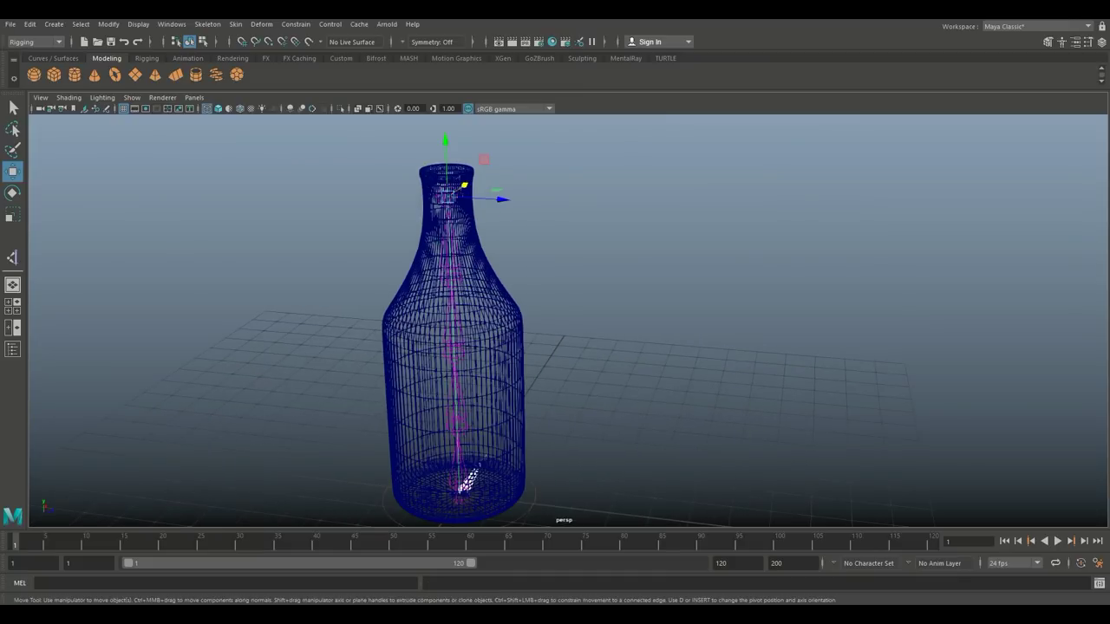
pyautogui.keyDown('alt'); pyautogui.moveTo(468, 479); pyautogui.dragTo(590, 452); pyautogui.keyUp('alt')
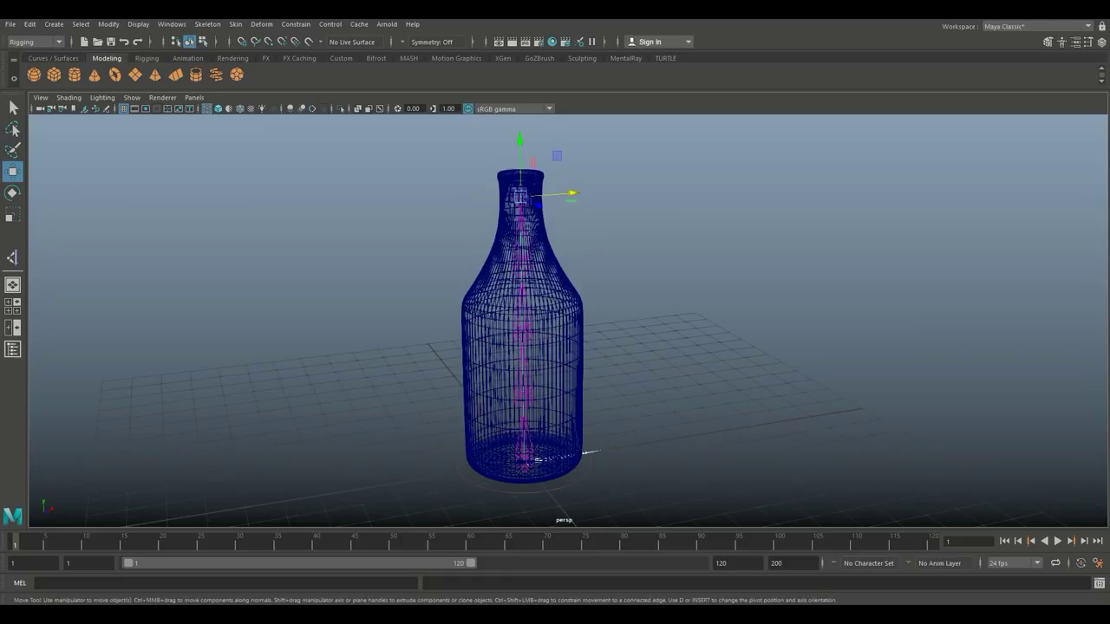
pyautogui.click(12, 349)
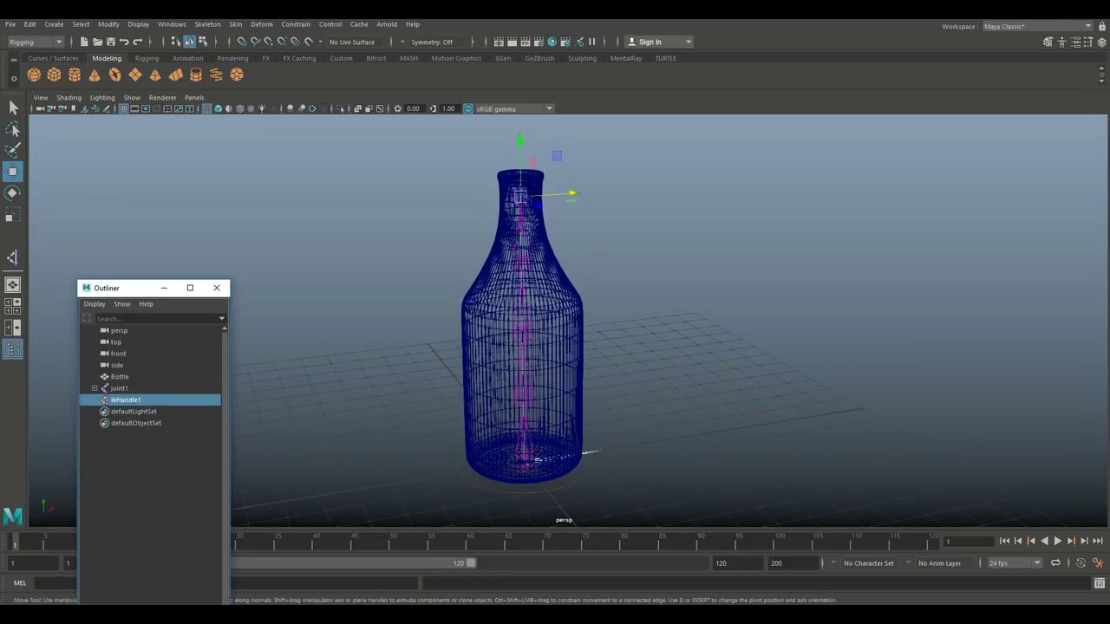
# Step: Try bending the joint chain by moving the IK handle and an upper joint, and undo the moves
pyautogui.moveTo(572, 193); pyautogui.dragTo(382, 244)
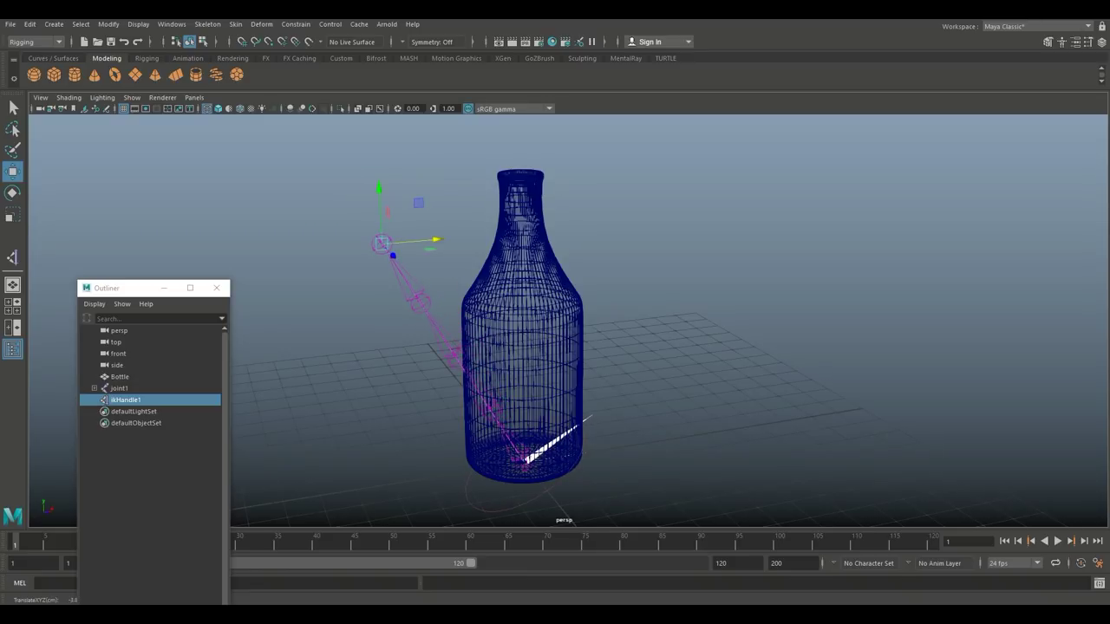
pyautogui.click(419, 302)
pyautogui.moveTo(473, 298); pyautogui.dragTo(513, 295)
pyautogui.click(425, 242)
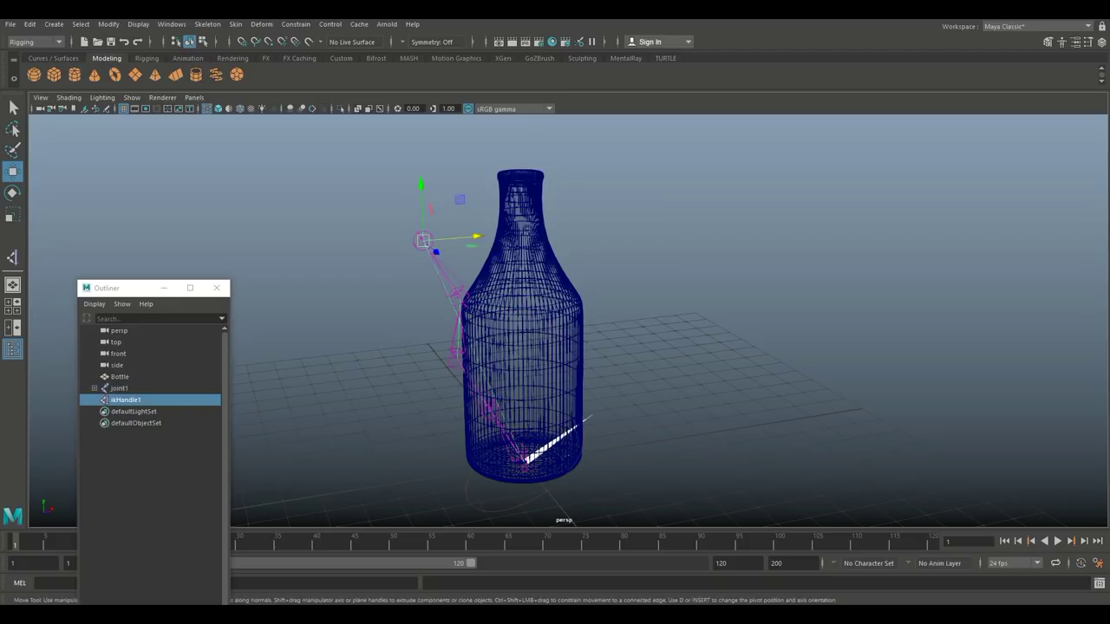
pyautogui.moveTo(423, 241); pyautogui.dragTo(444, 254)
pyautogui.moveTo(595, 430)
pyautogui.mouseDown()
pyautogui.moveTo(572, 447)
pyautogui.moveTo(586, 415)
pyautogui.mouseUp()
pyautogui.moveTo(404, 311); pyautogui.dragTo(403, 311)
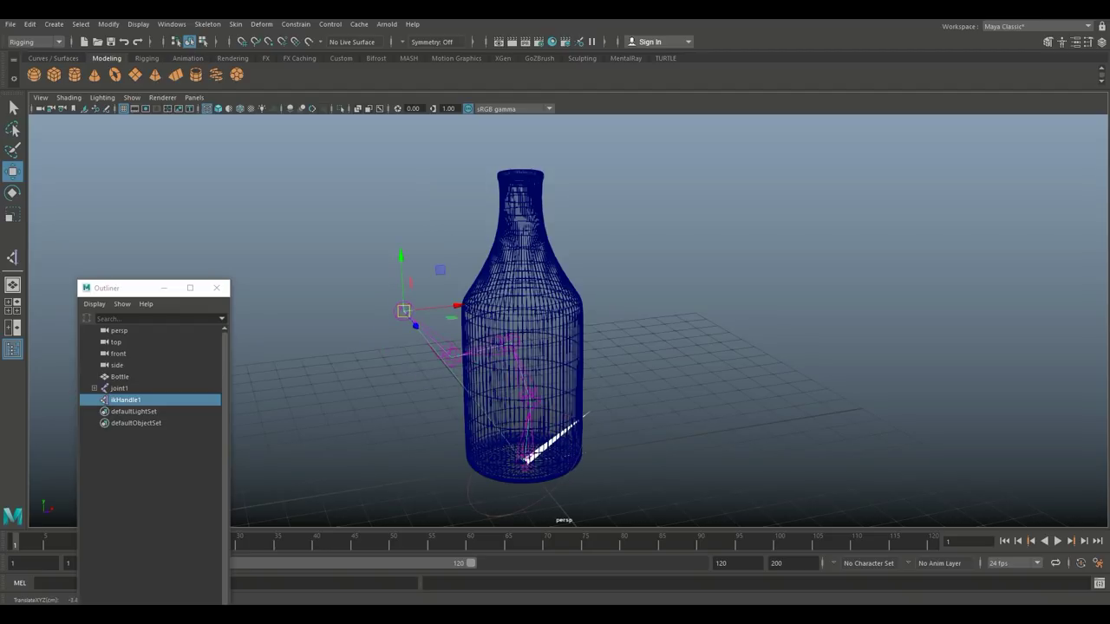
pyautogui.hotkey('ctrl', 'z')
pyautogui.hotkey('ctrl', 'z')
pyautogui.hotkey('ctrl', 'z')
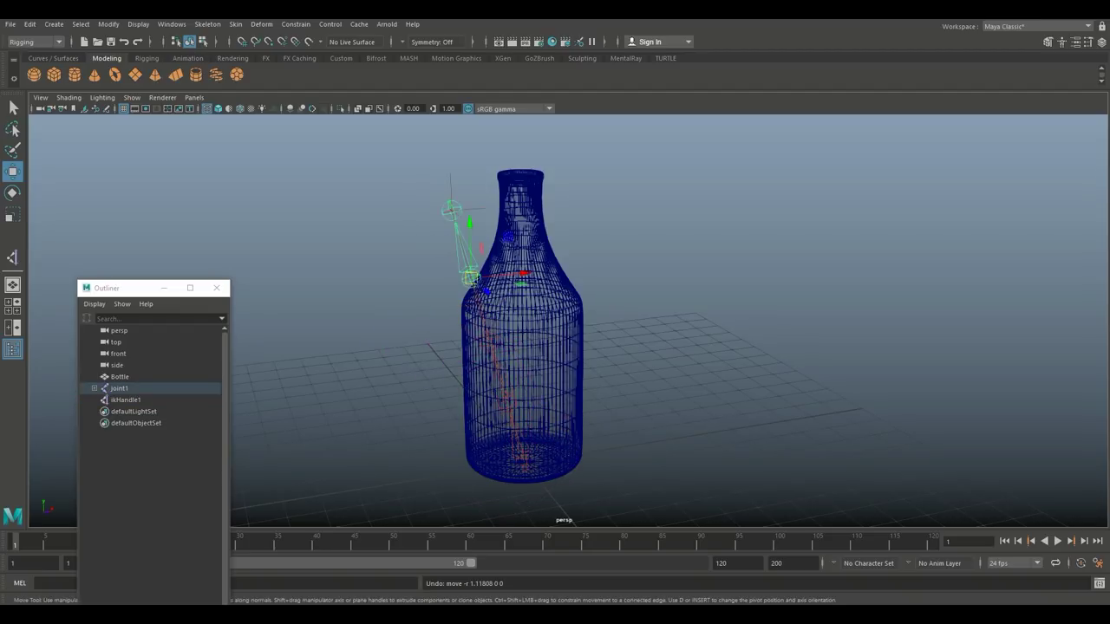
pyautogui.hotkey('ctrl', 'z')
pyautogui.hotkey('ctrl', 'z')
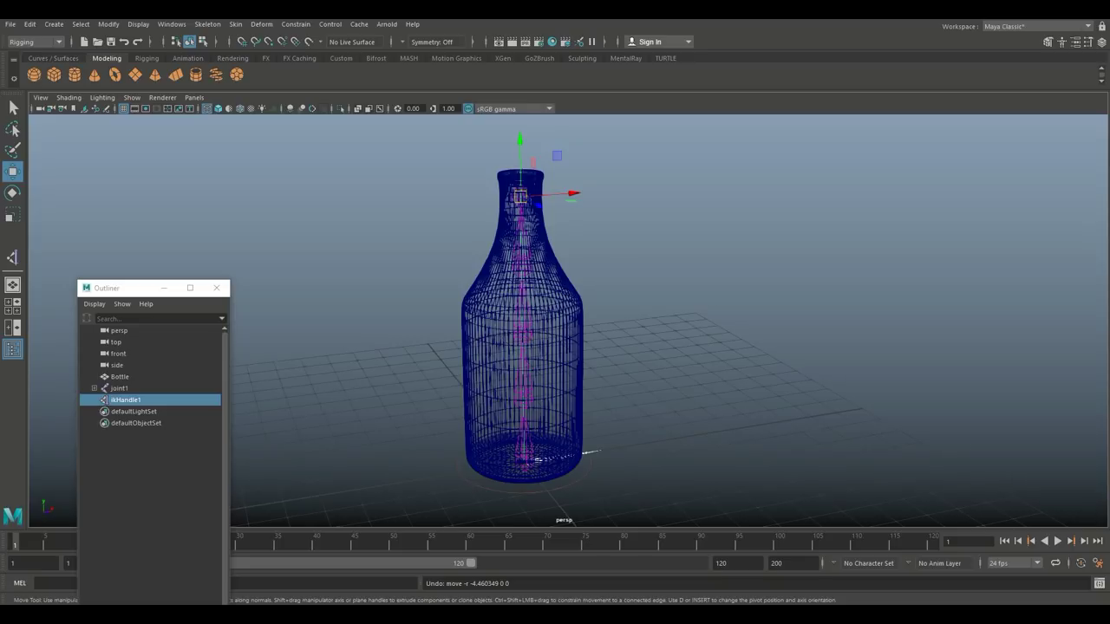
# Step: Bind the Bottle mesh to the joint chain with Bind Skin, with joint1 and ikHandle1 included in the selection
pyautogui.keyDown('alt'); pyautogui.moveTo(555, 347); pyautogui.dragTo(507, 388); pyautogui.keyUp('alt')
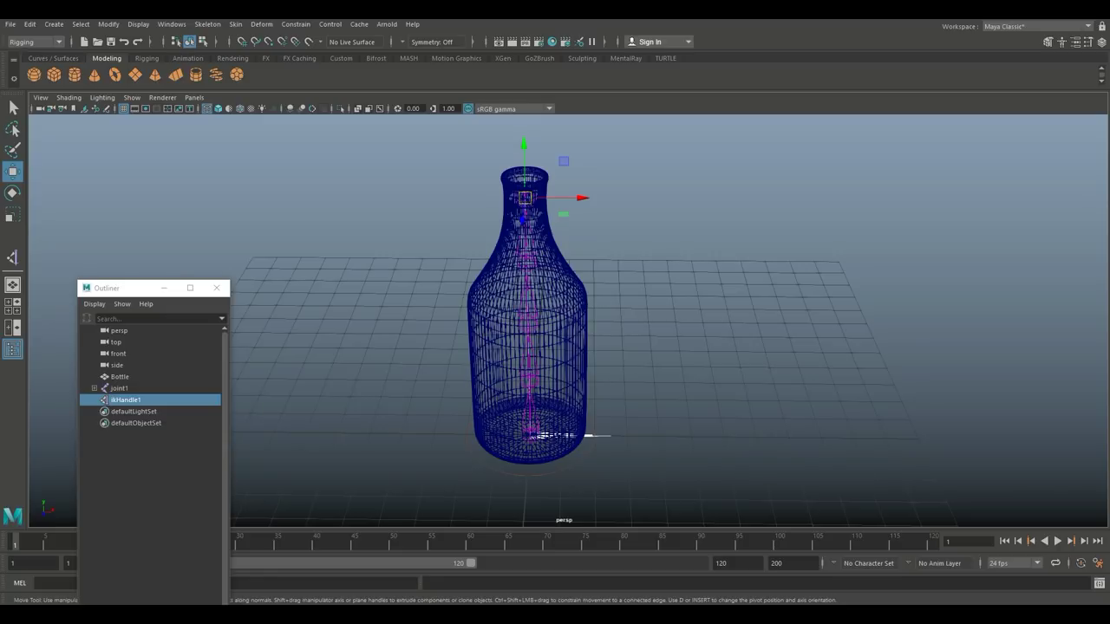
pyautogui.keyDown('ctrl'); pyautogui.click(120, 388); pyautogui.keyUp('ctrl')
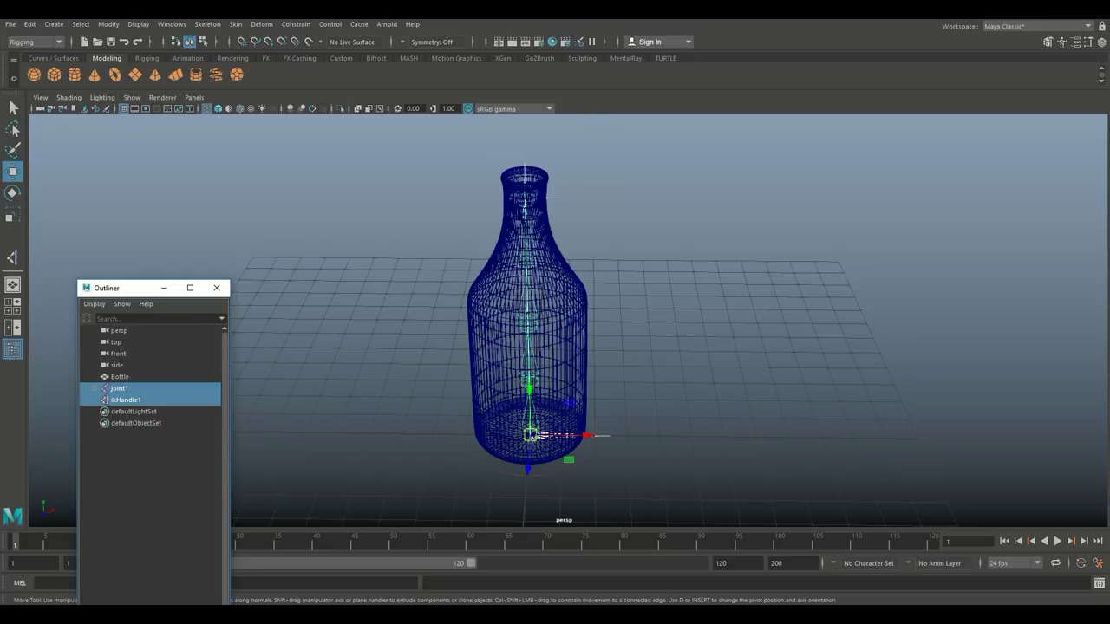
pyautogui.keyDown('ctrl'); pyautogui.click(119, 377); pyautogui.keyUp('ctrl')
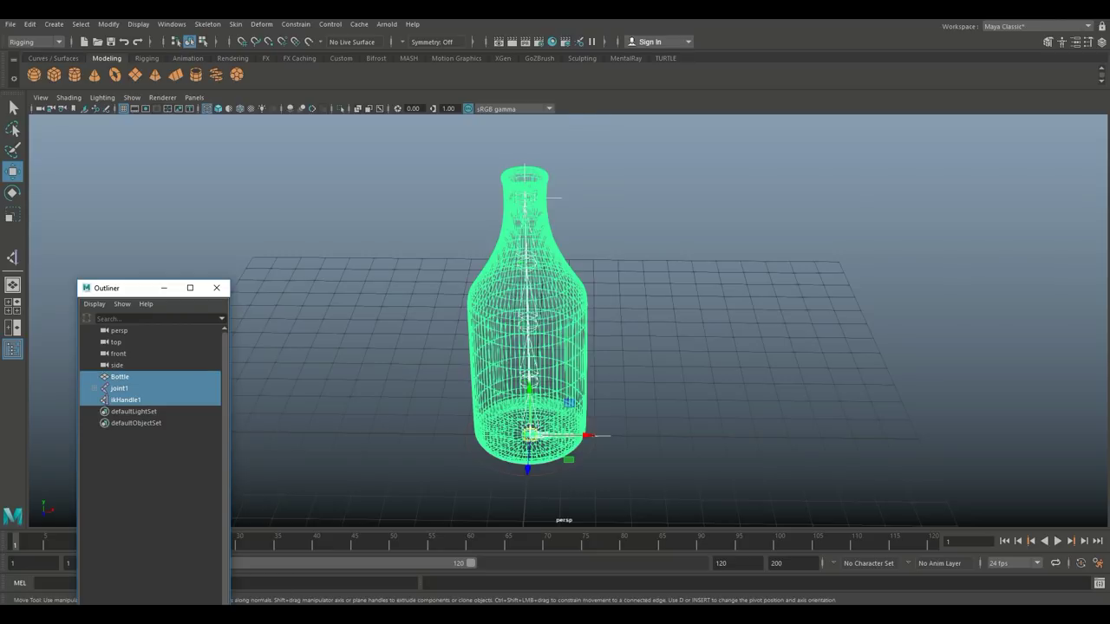
pyautogui.click(235, 24)
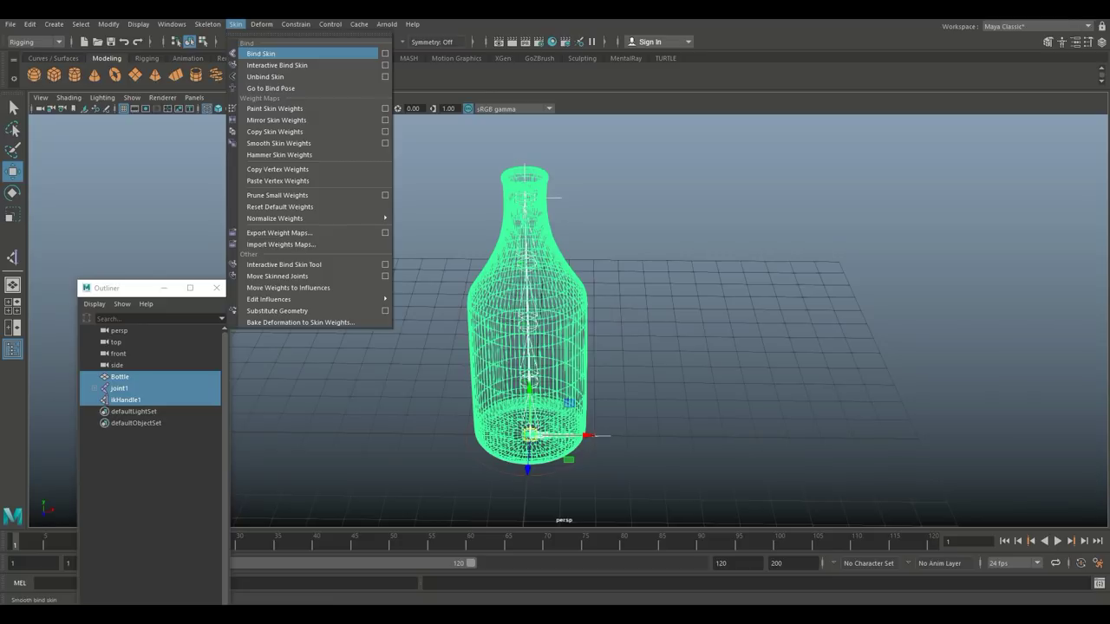
pyautogui.click(260, 53)
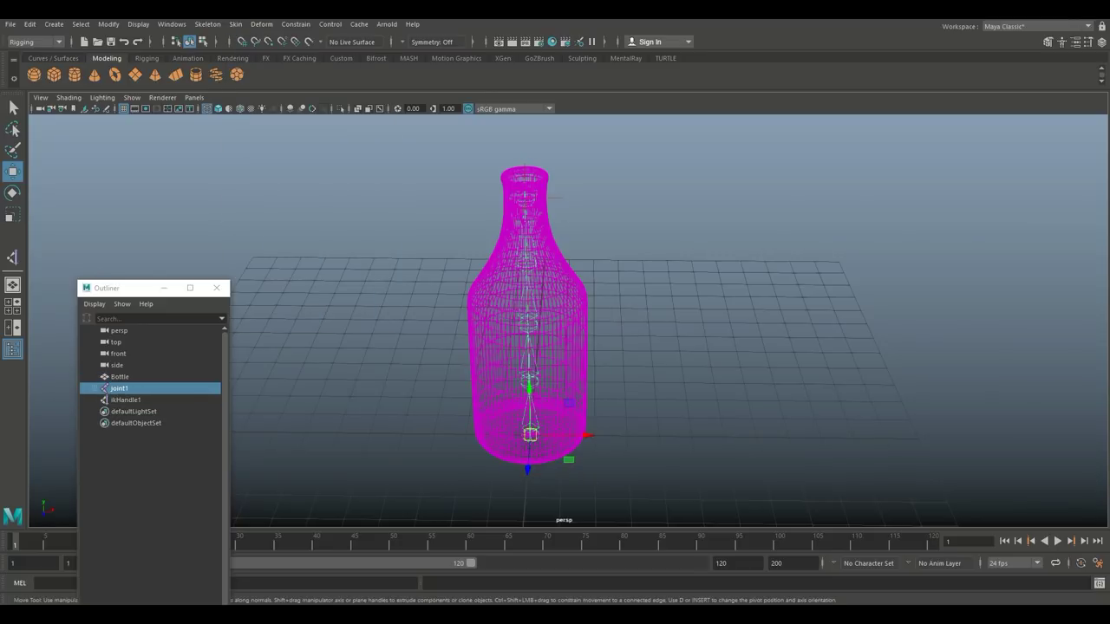
# Step: Try deforming the bound bottle by moving the middle joint sideways and shifting the IK handle, and undo the moves
pyautogui.keyDown('alt'); pyautogui.moveTo(564, 347); pyautogui.dragTo(568, 291); pyautogui.keyUp('alt')
pyautogui.scroll(3, 568, 321)
pyautogui.scroll(3, 568, 321)
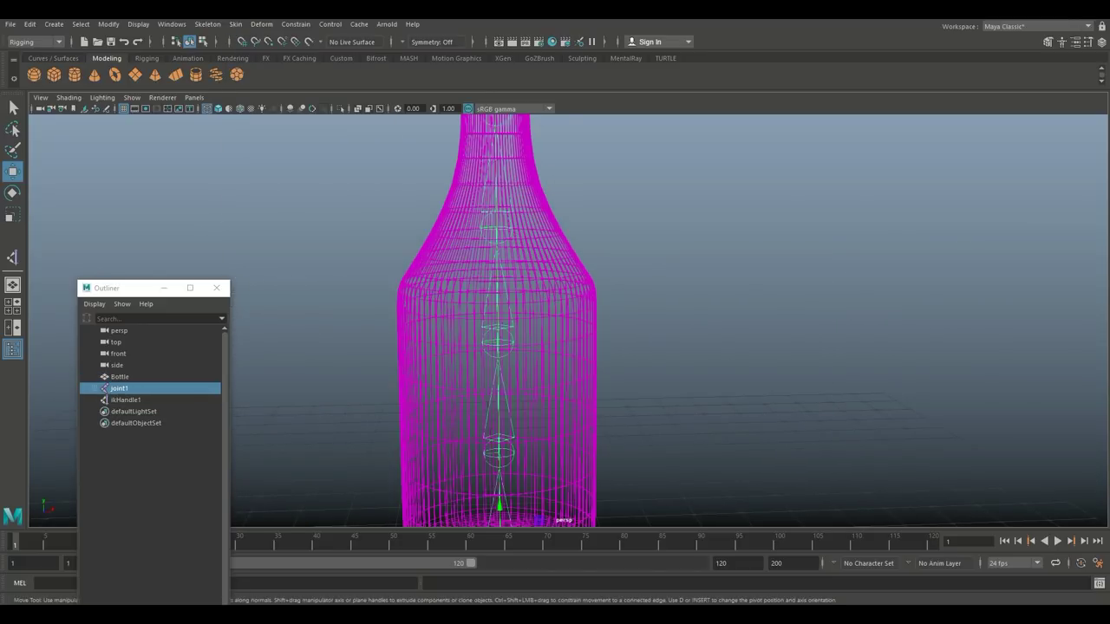
pyautogui.click(498, 342)
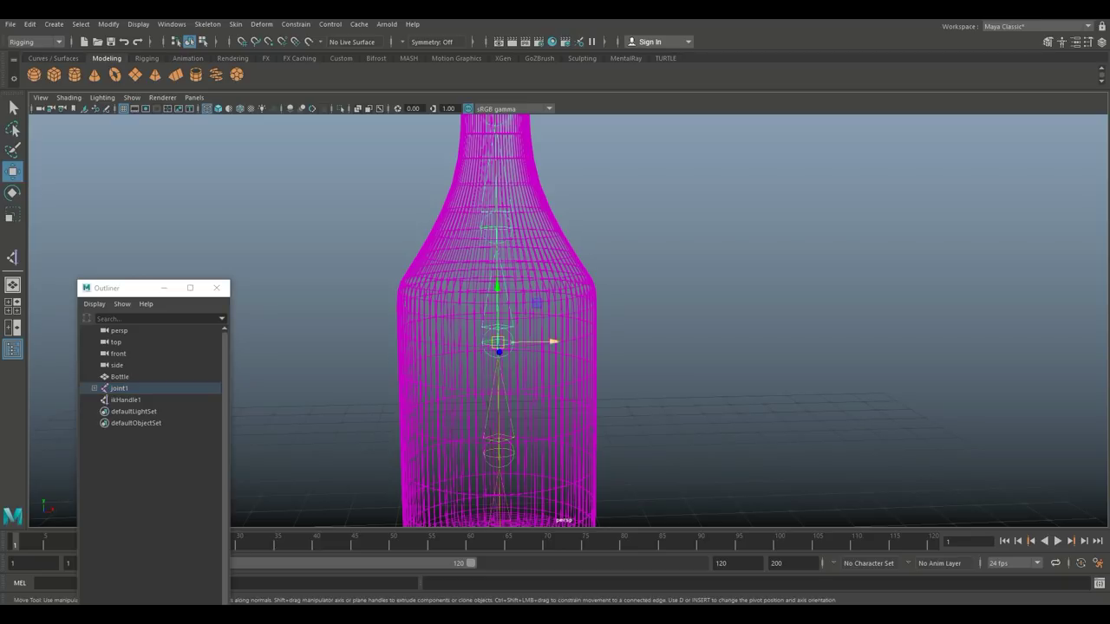
pyautogui.moveTo(554, 342)
pyautogui.mouseDown()
pyautogui.moveTo(569, 341)
pyautogui.moveTo(540, 342)
pyautogui.moveTo(566, 342)
pyautogui.mouseUp()
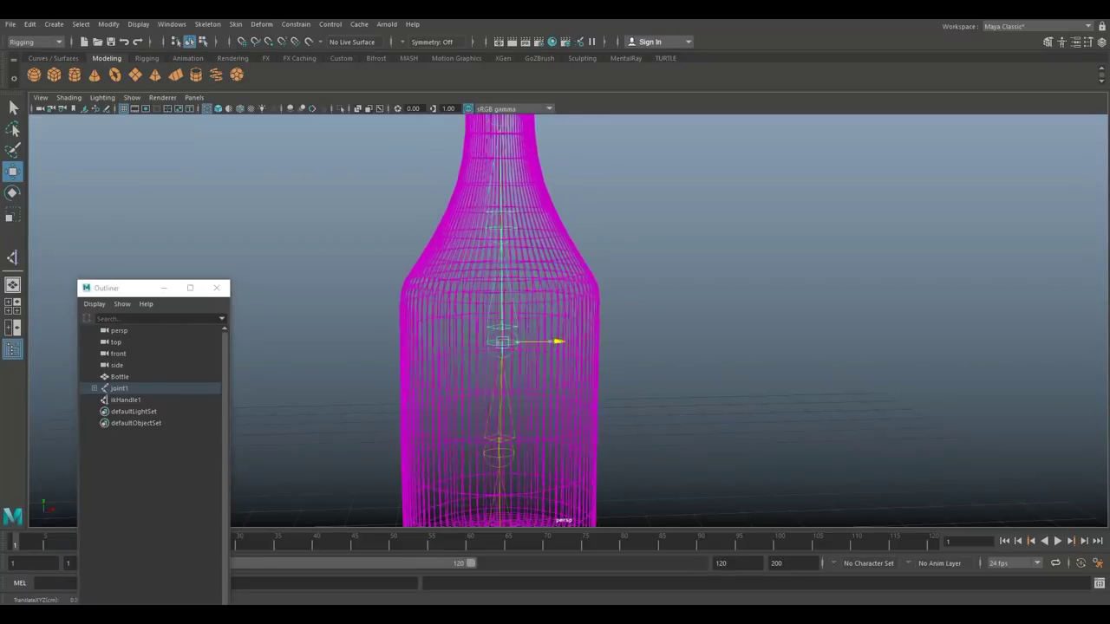
pyautogui.moveTo(560, 341)
pyautogui.mouseDown()
pyautogui.moveTo(544, 341)
pyautogui.moveTo(580, 342)
pyautogui.mouseUp()
pyautogui.scroll(-3, 579, 342)
pyautogui.scroll(-3, 573, 338)
pyautogui.click(562, 209)
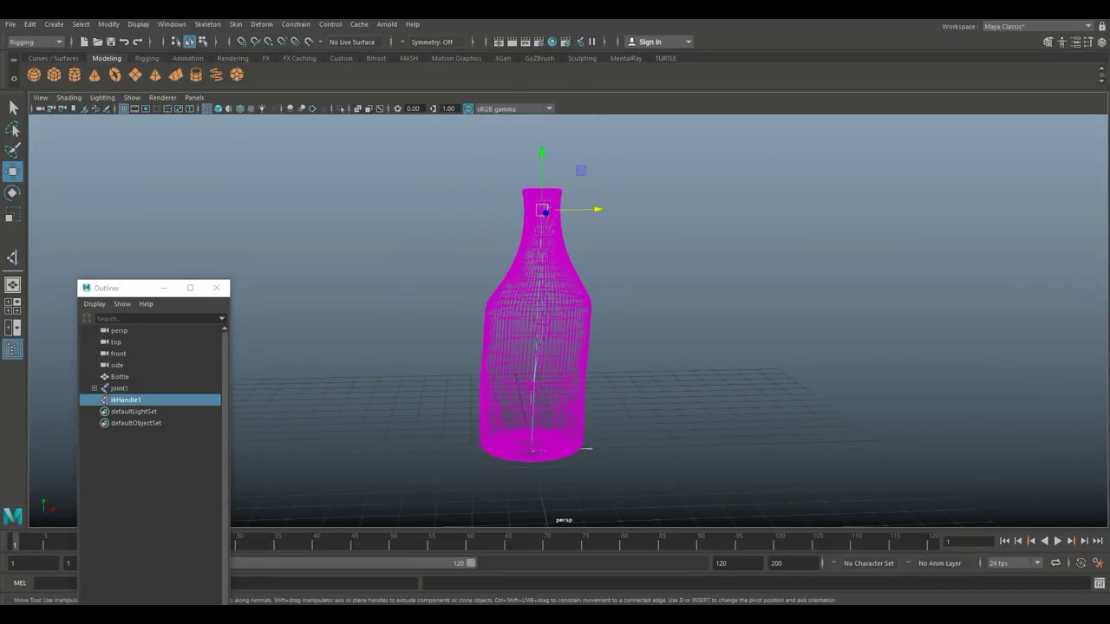
pyautogui.moveTo(542, 209)
pyautogui.mouseDown()
pyautogui.moveTo(530, 229)
pyautogui.moveTo(550, 198)
pyautogui.moveTo(535, 307)
pyautogui.moveTo(543, 399)
pyautogui.moveTo(543, 255)
pyautogui.moveTo(560, 290)
pyautogui.moveTo(565, 347)
pyautogui.moveTo(535, 185)
pyautogui.moveTo(522, 181)
pyautogui.moveTo(543, 209)
pyautogui.mouseUp()
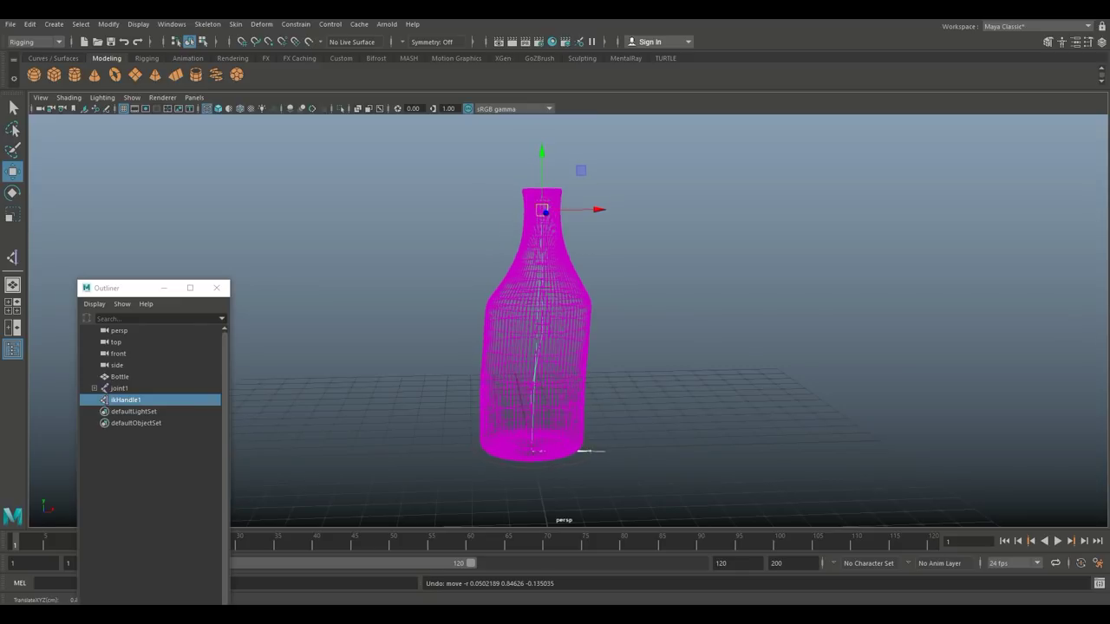
pyautogui.hotkey('ctrl', 'z')
pyautogui.hotkey('ctrl', 'z')
# Step: Create a NURBS circle, raise it just above the bottle's mouth, and scale it up about 1.5 times
pyautogui.scroll(4, 542, 260)
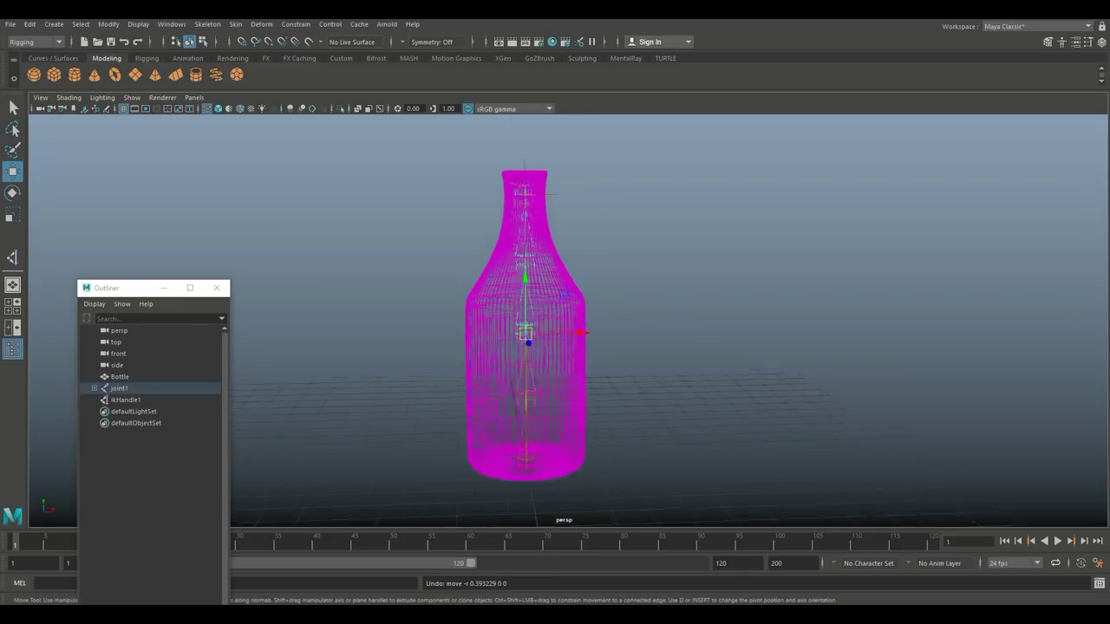
pyautogui.keyDown('alt'); pyautogui.moveTo(542, 261); pyautogui.dragTo(552, 289); pyautogui.keyUp('alt')
pyautogui.scroll(-4, 518, 281)
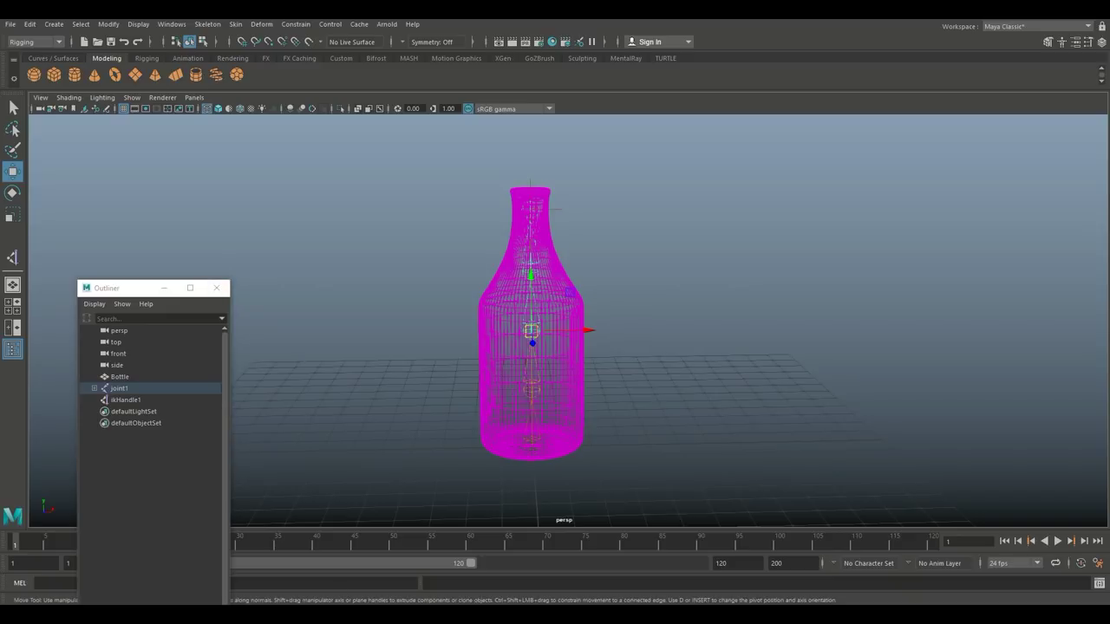
pyautogui.click(54, 23)
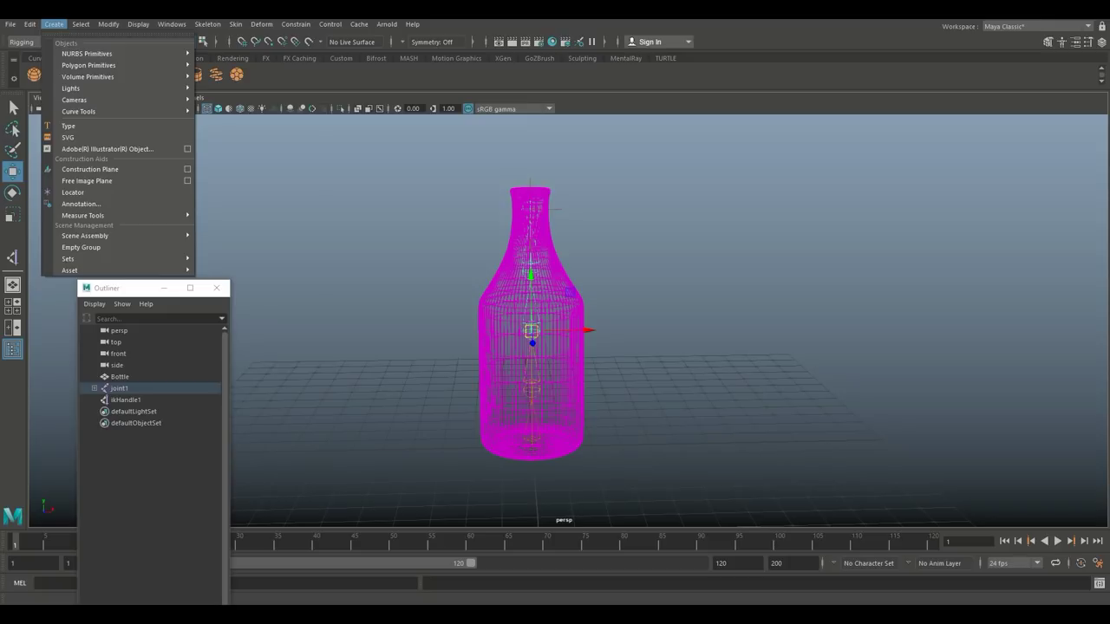
pyautogui.moveTo(89, 65)
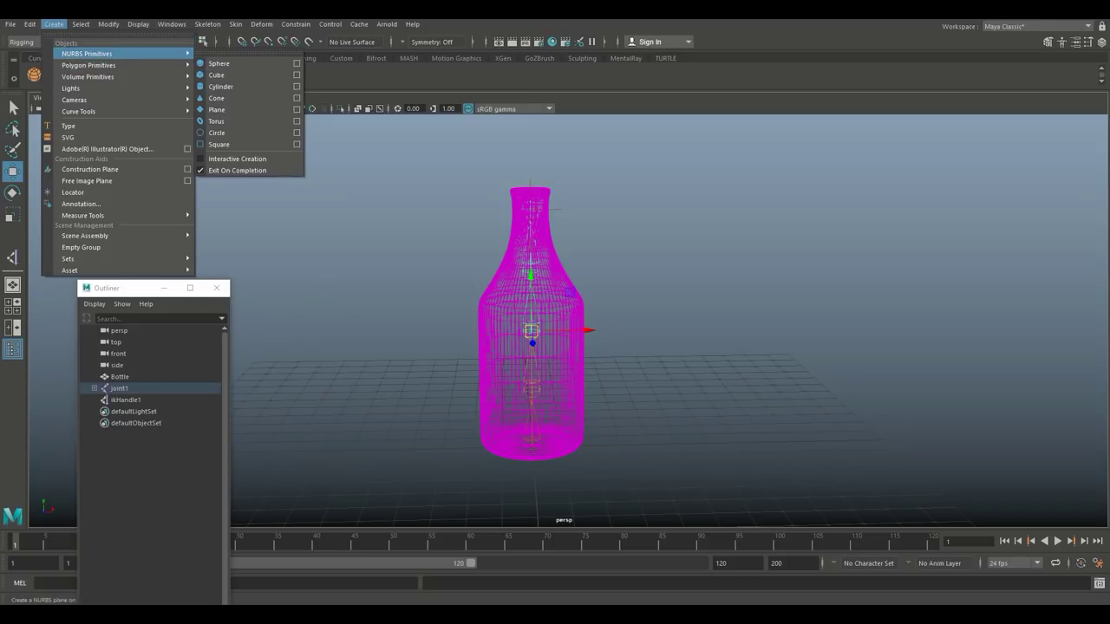
pyautogui.click(233, 132)
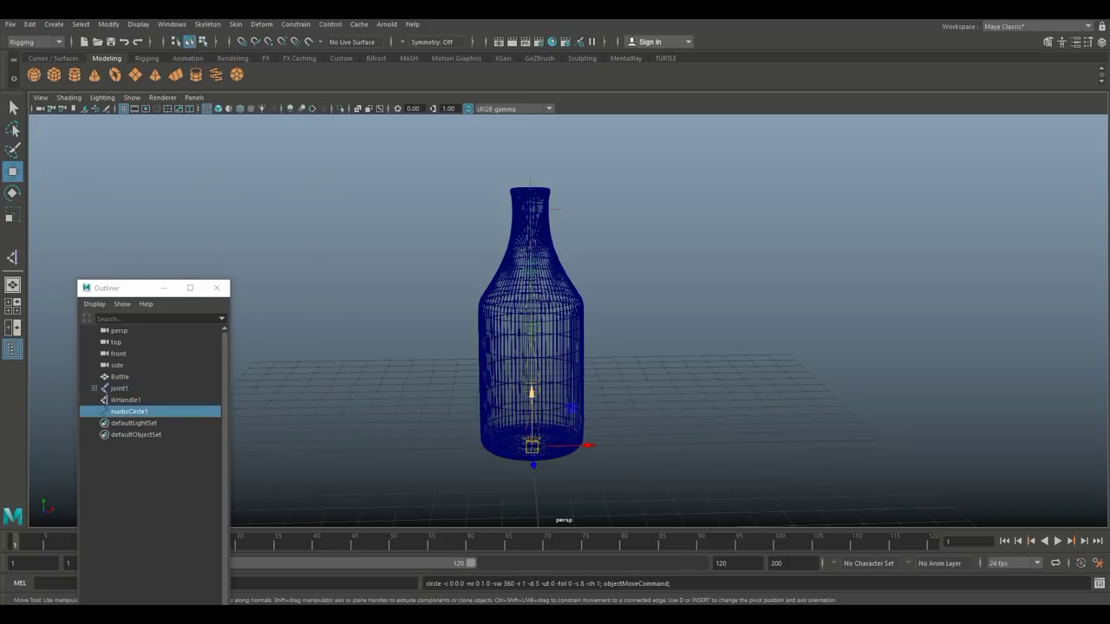
pyautogui.moveTo(532, 393); pyautogui.dragTo(532, 115)
pyautogui.scroll(3, 532, 122)
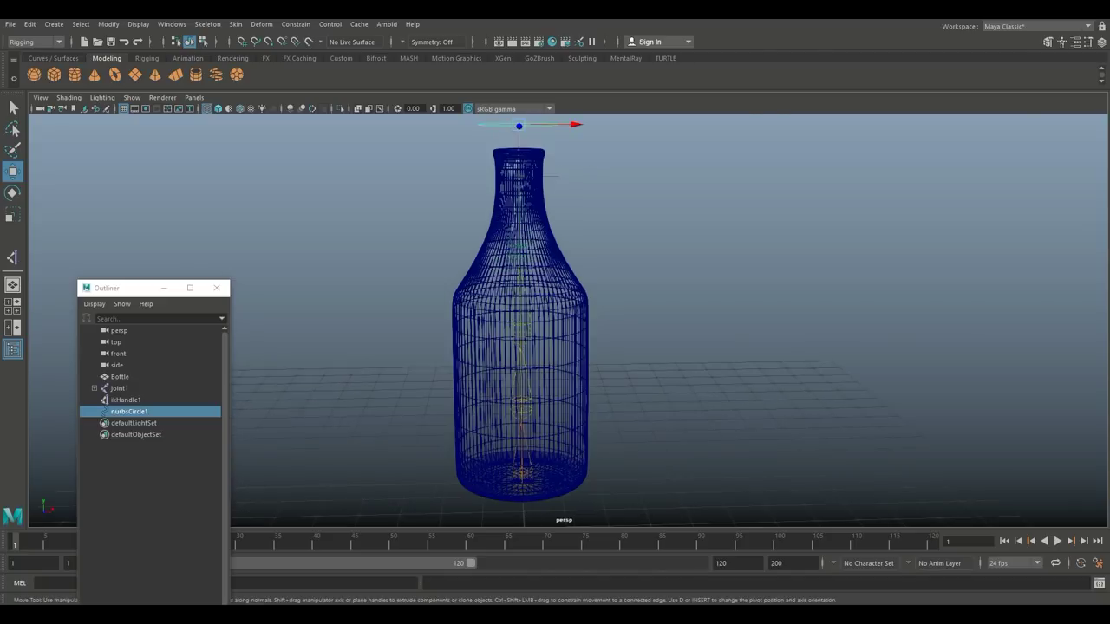
pyautogui.press('r')
pyautogui.keyDown('alt'); pyautogui.moveTo(510, 166); pyautogui.dragTo(565, 193); pyautogui.keyUp('alt')
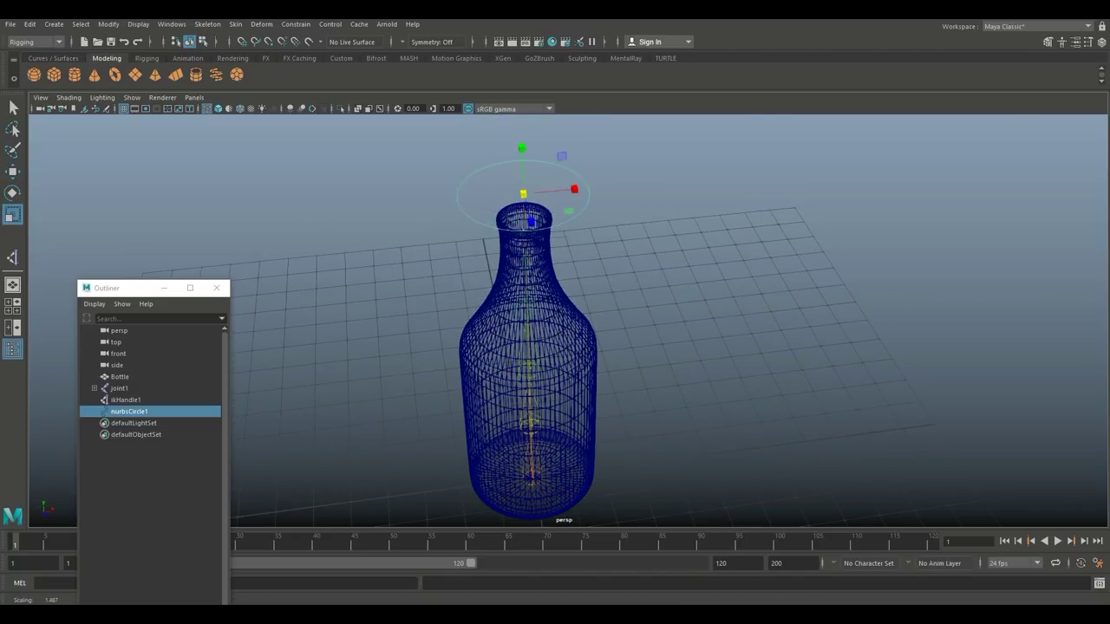
# Step: Delete the construction history of the circle above the bottle's mouth and freeze its transformations
pyautogui.keyDown('alt'); pyautogui.moveTo(565, 195); pyautogui.dragTo(571, 332, button='middle'); pyautogui.keyUp('alt')
pyautogui.click(29, 24)
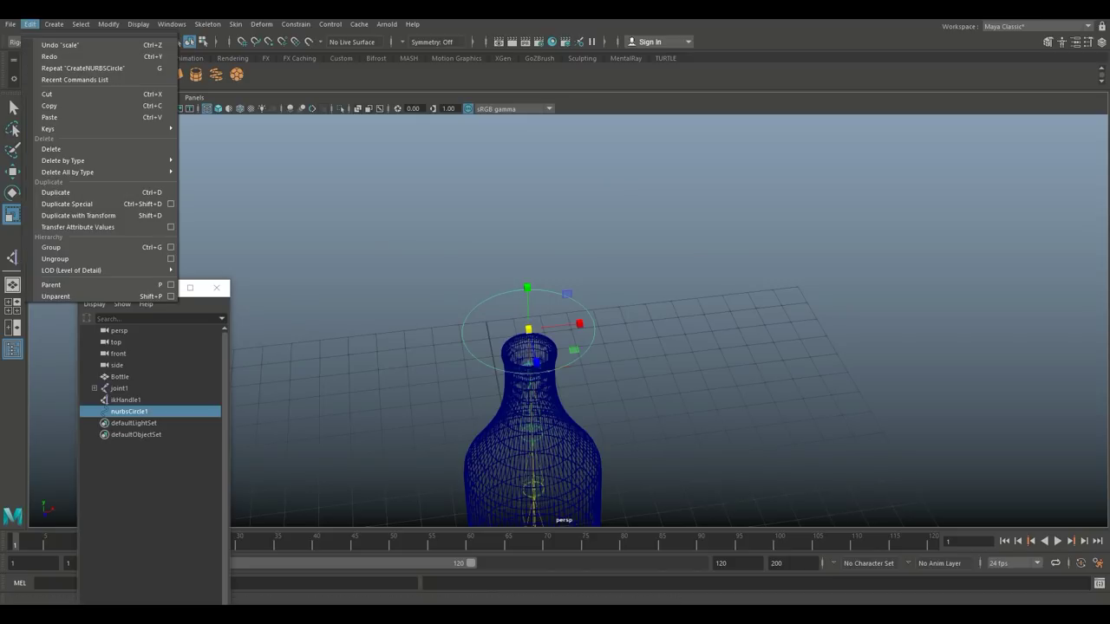
pyautogui.moveTo(64, 161)
pyautogui.click(208, 170)
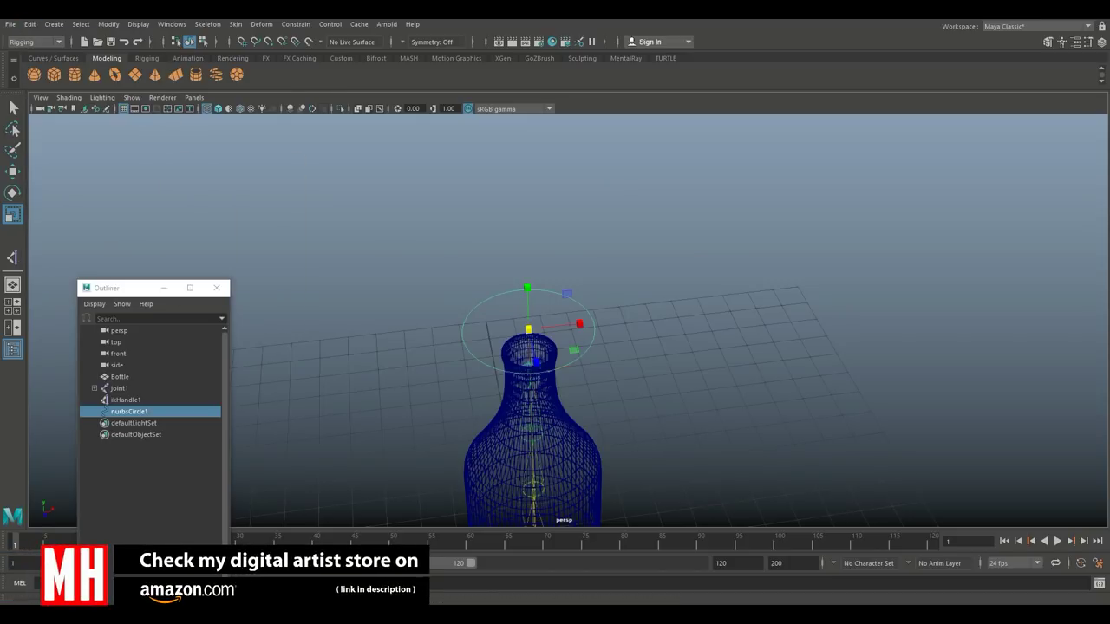
pyautogui.click(108, 24)
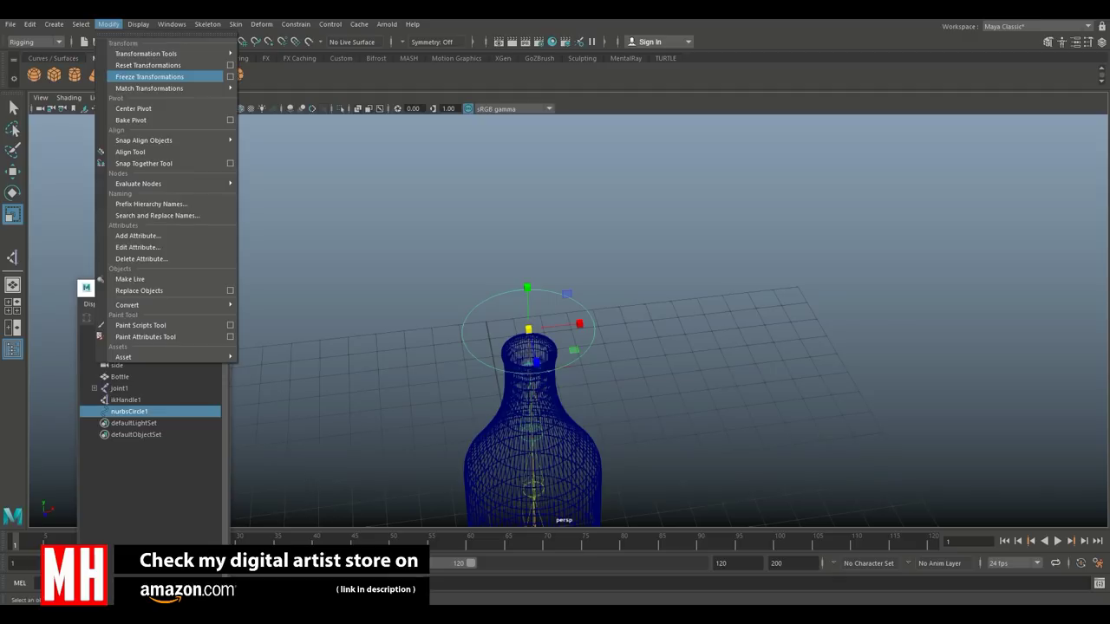
pyautogui.click(149, 76)
# Step: Parent ikHandle1 under nurbsCircle1 so that the circle controls the IK handle
pyautogui.scroll(3, 529, 346)
pyautogui.keyDown('alt'); pyautogui.moveTo(538, 356); pyautogui.dragTo(539, 320); pyautogui.keyUp('alt')
pyautogui.keyDown('alt'); pyautogui.moveTo(540, 319); pyautogui.dragTo(567, 245, button='middle'); pyautogui.keyUp('alt')
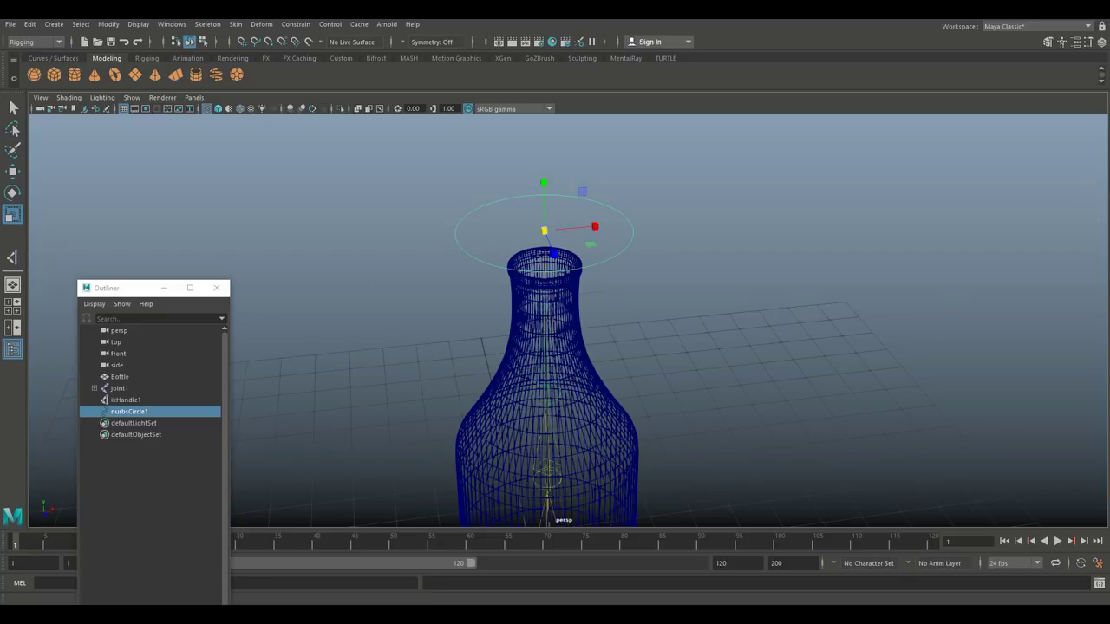
pyautogui.click(125, 400)
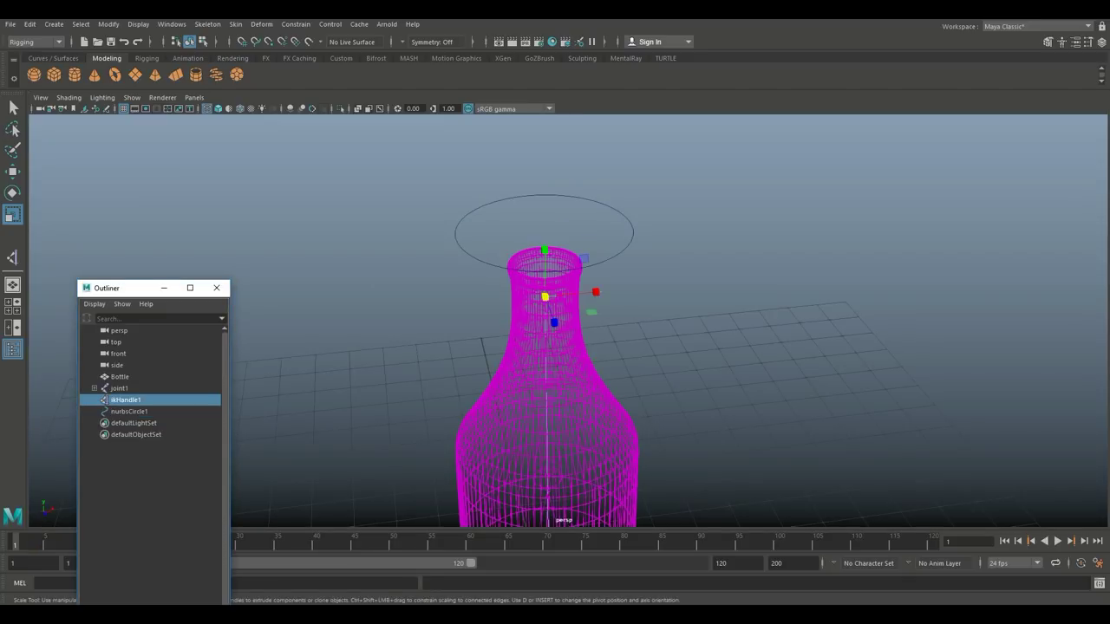
pyautogui.keyDown('shift'); pyautogui.click(468, 256); pyautogui.keyUp('shift')
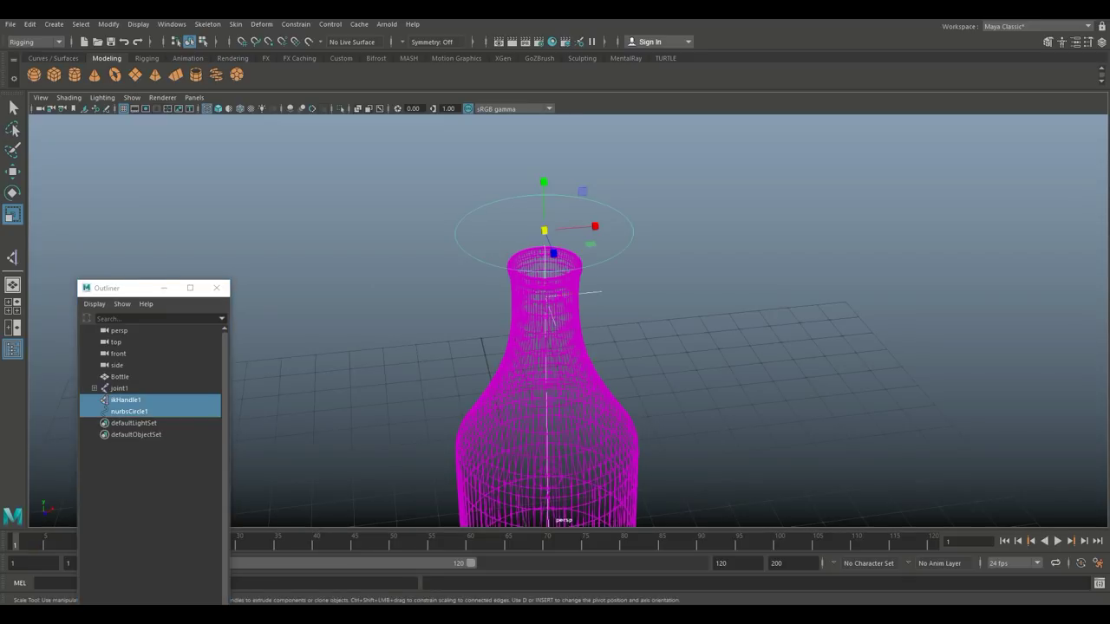
pyautogui.press('p')
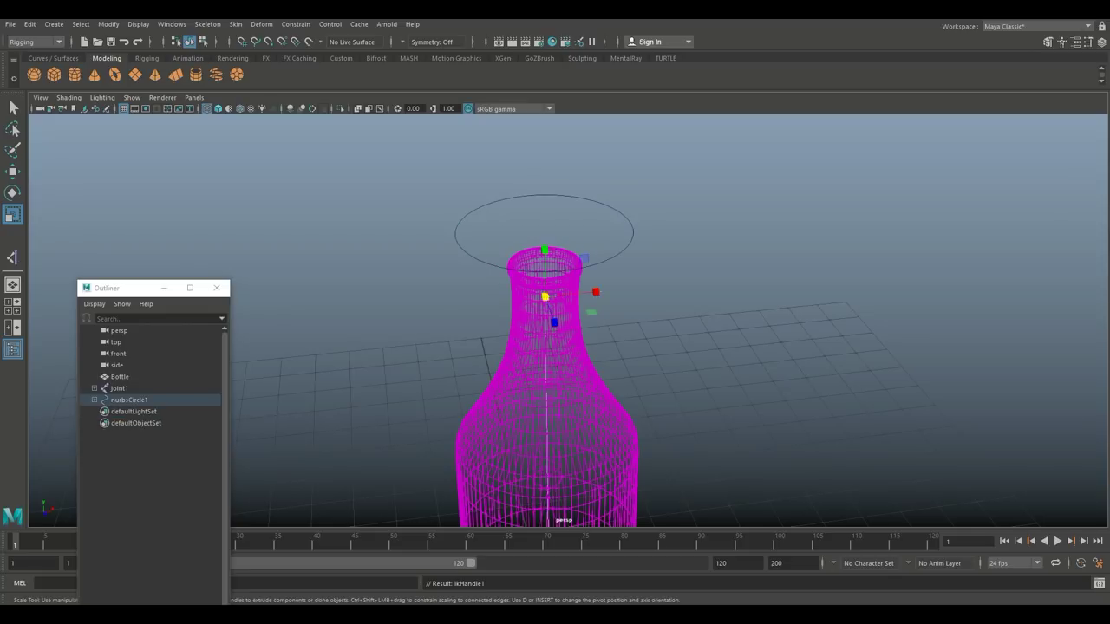
# Step: Try bending the bottle by moving the control circle above its mouth, and undo the move
pyautogui.click(468, 256)
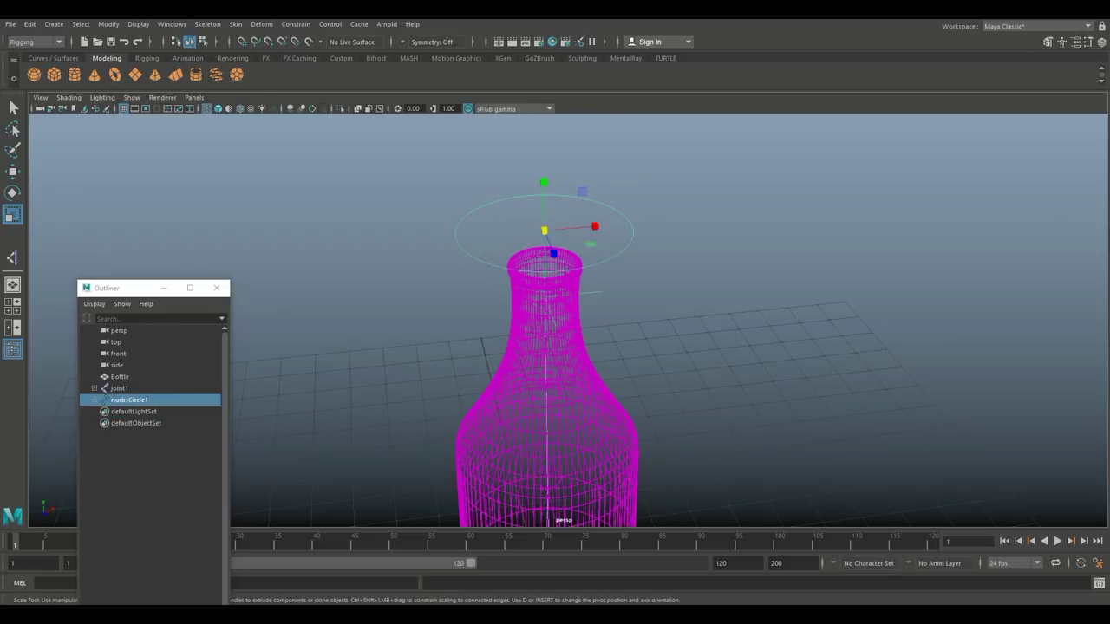
pyautogui.press('w')
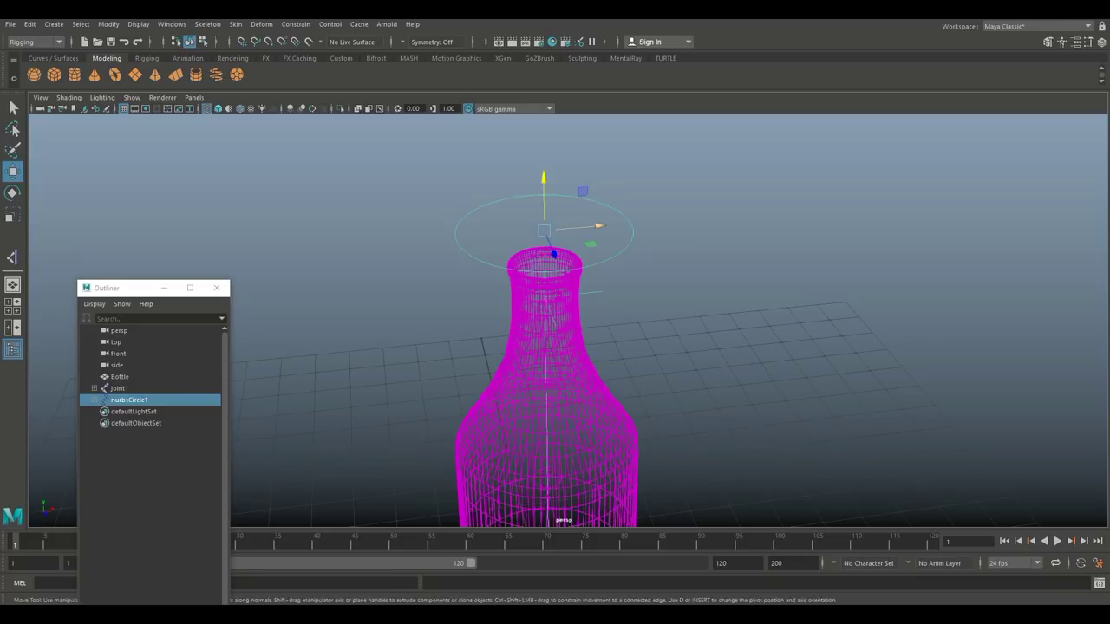
pyautogui.moveTo(597, 227); pyautogui.dragTo(562, 180)
pyautogui.hotkey('ctrl', 'z')
# Step: Minimize the Outliner and create a second NURBS circle, raised to the middle of the bottle's body and scaled up about 3 times
pyautogui.scroll(-3, 598, 227)
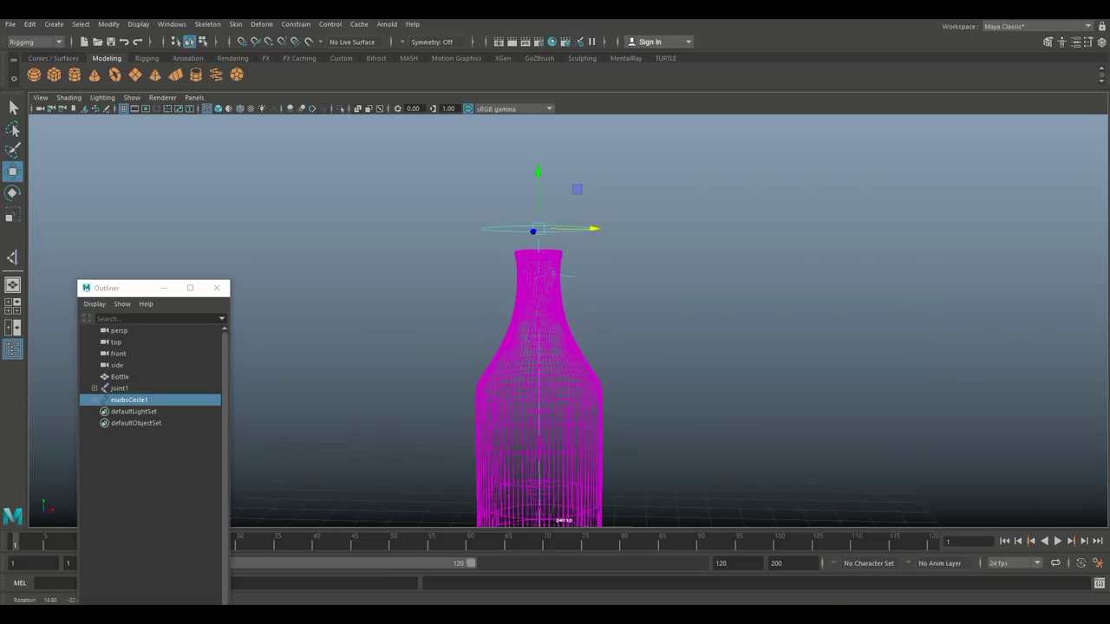
pyautogui.keyDown('alt'); pyautogui.moveTo(562, 181); pyautogui.dragTo(564, 103, button='middle'); pyautogui.keyUp('alt')
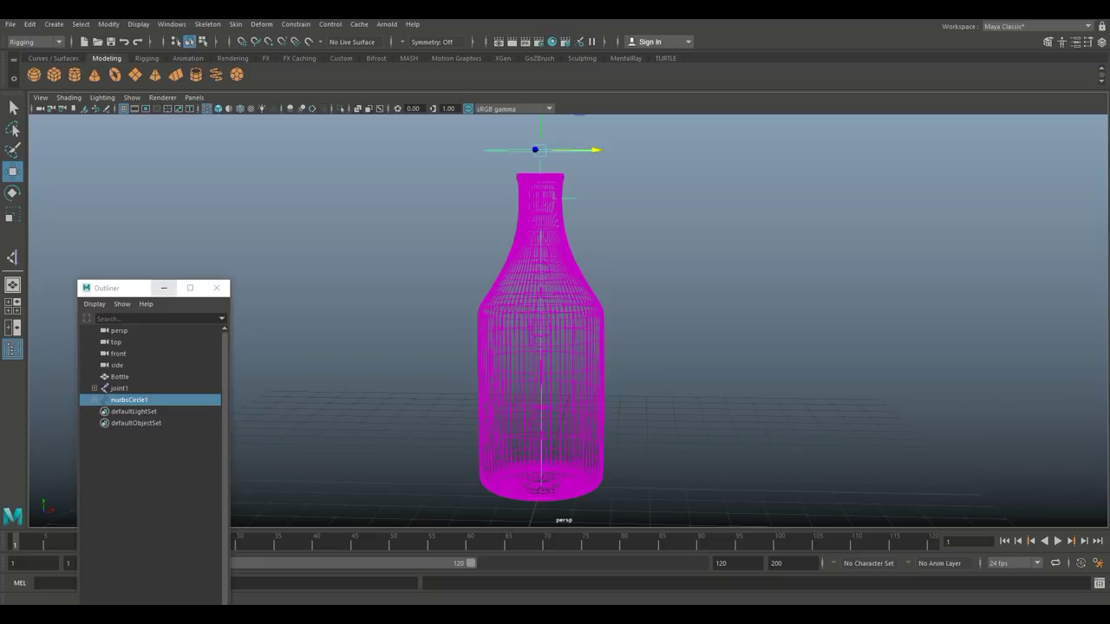
pyautogui.click(163, 287)
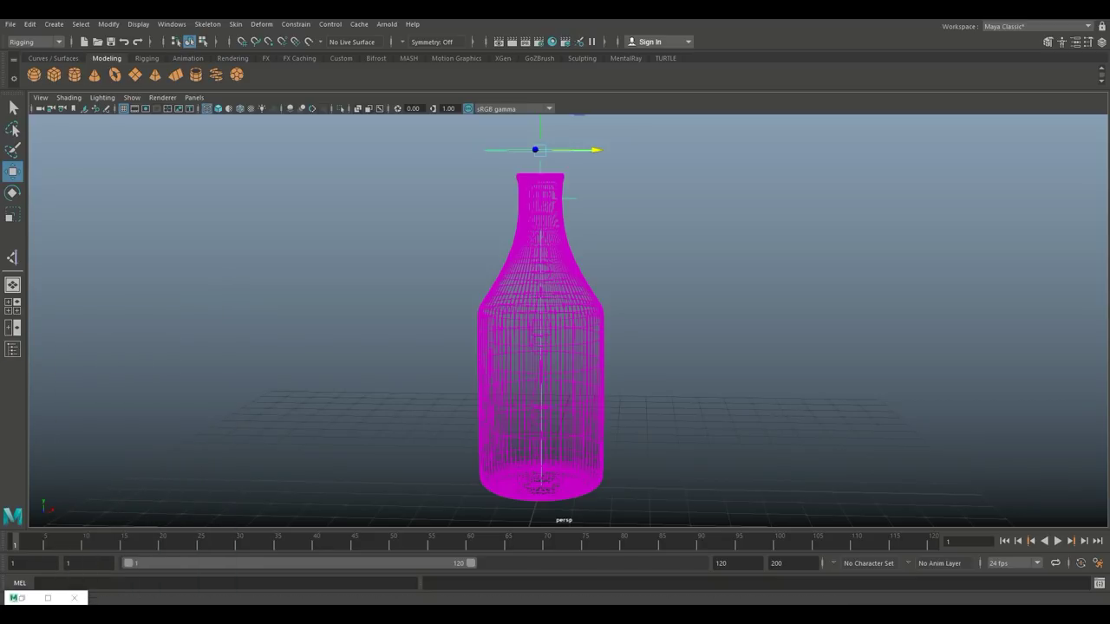
pyautogui.click(54, 23)
pyautogui.moveTo(86, 54)
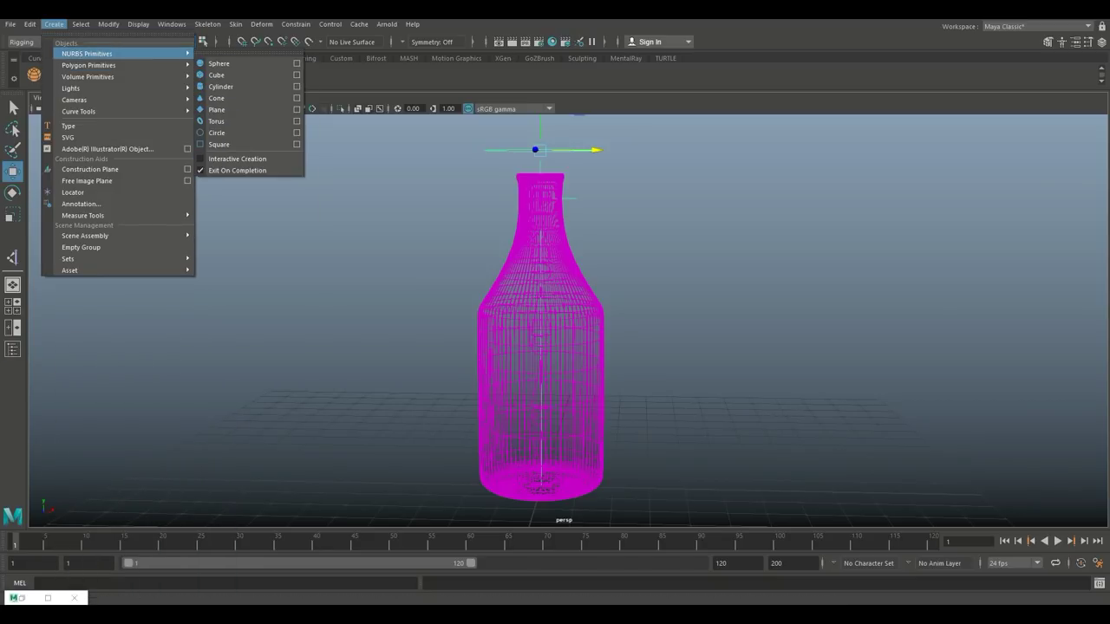
pyautogui.click(217, 133)
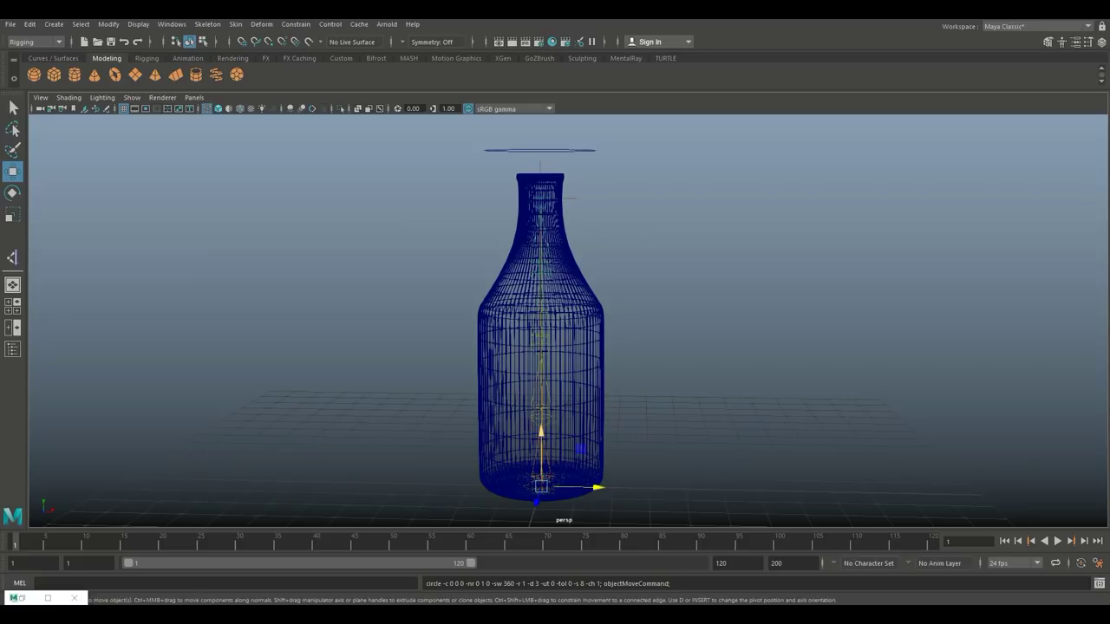
pyautogui.moveTo(541, 432); pyautogui.dragTo(541, 315)
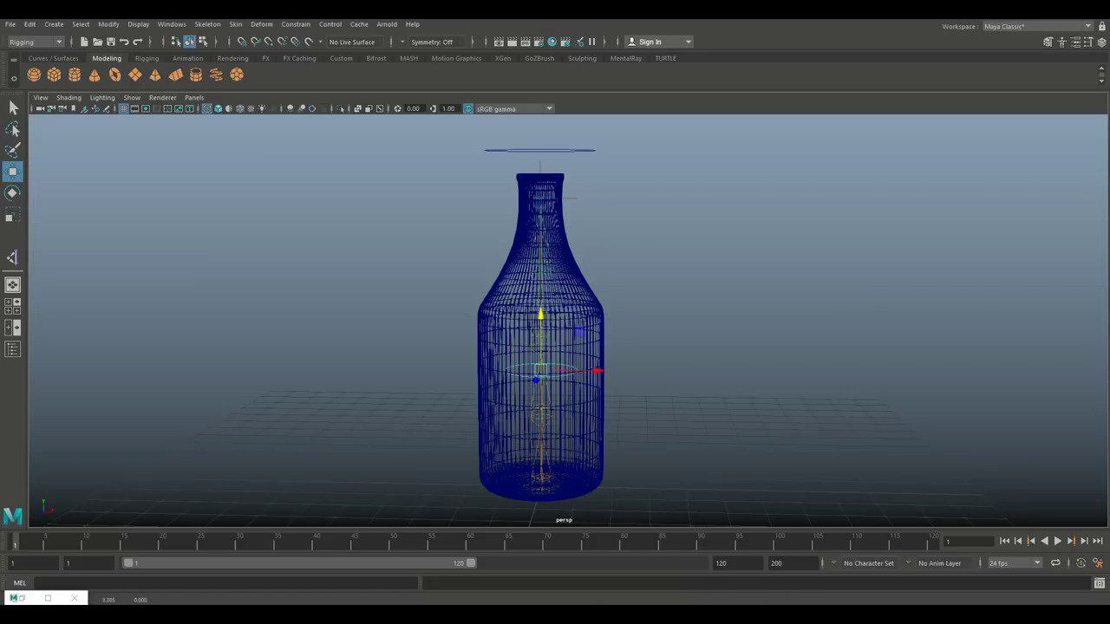
pyautogui.press('r')
pyautogui.moveTo(540, 371); pyautogui.dragTo(656, 371)
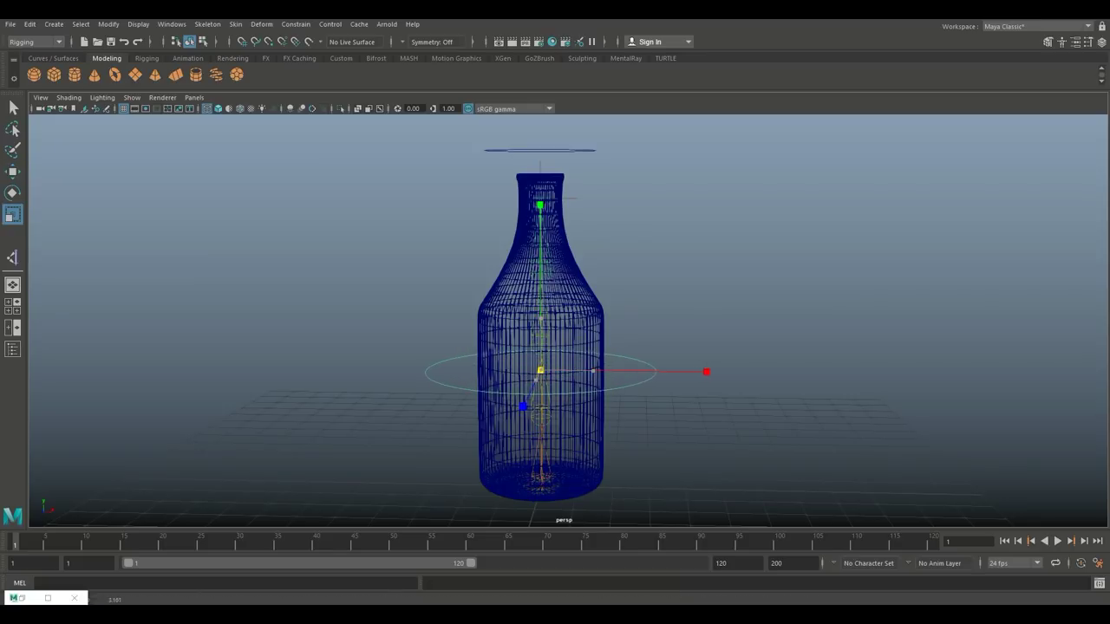
# Step: In the front view, raise the second circle up the bottle's body until it is level with joint3
pyautogui.click(12, 305)
pyautogui.press('space')
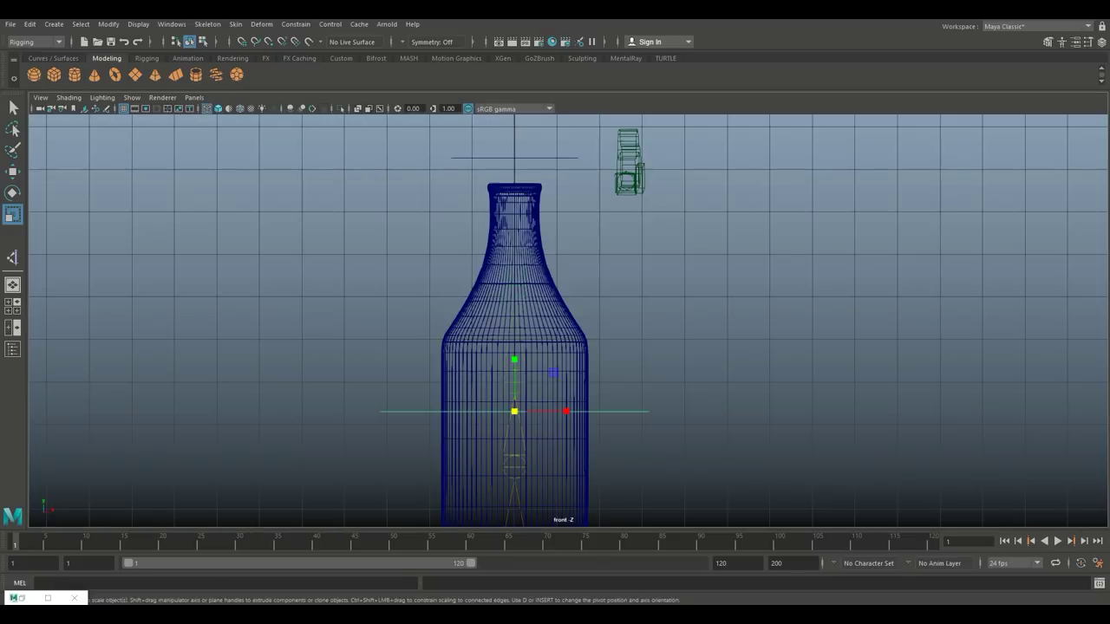
pyautogui.scroll(5, 539, 483)
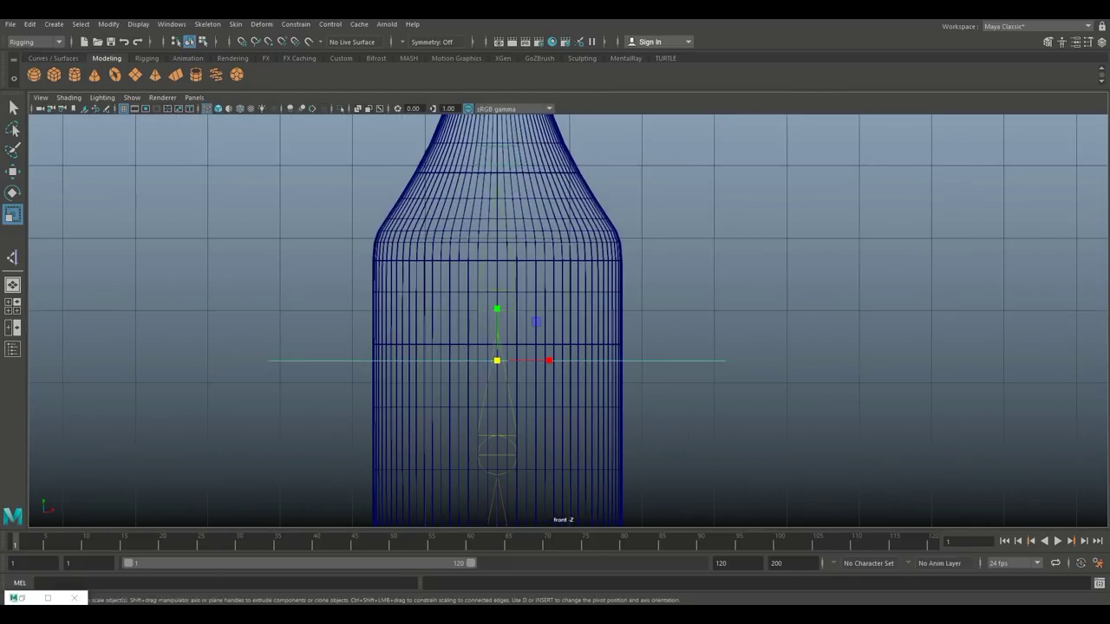
pyautogui.keyDown('alt'); pyautogui.moveTo(536, 324); pyautogui.dragTo(555, 482, button='middle'); pyautogui.keyUp('alt')
pyautogui.press('w')
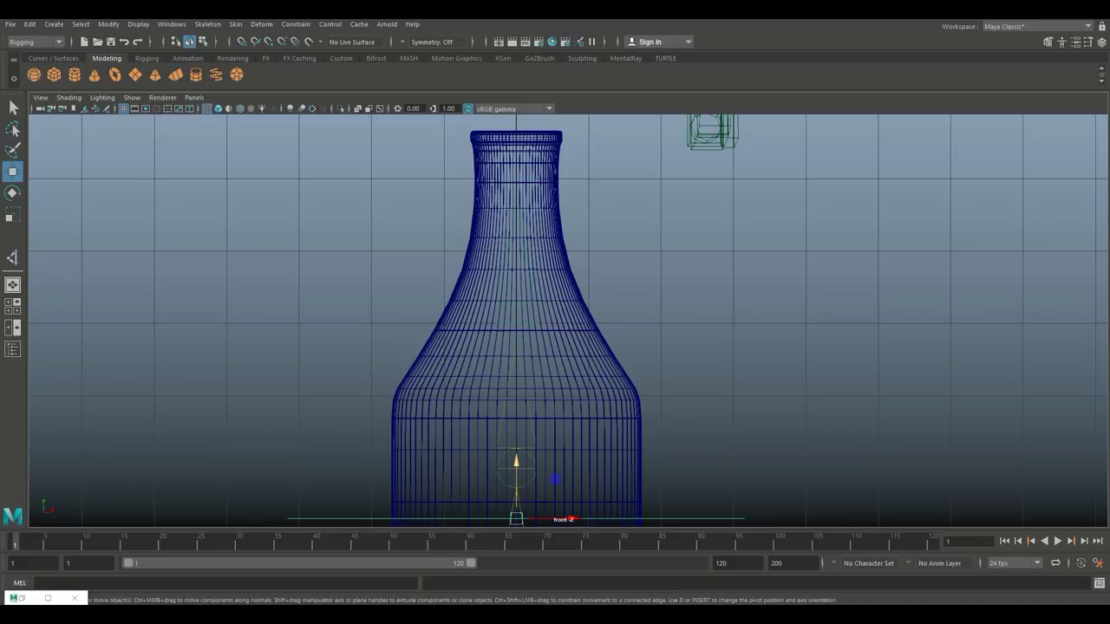
pyautogui.moveTo(516, 464); pyautogui.dragTo(516, 413)
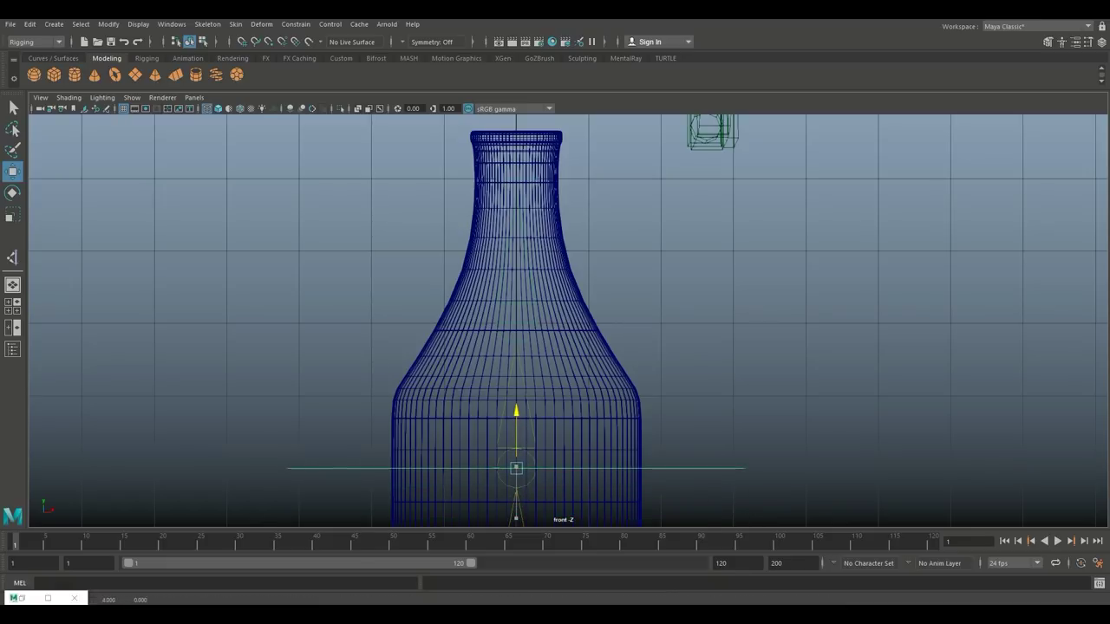
# Step: Parent joint3 under the circle around the bottle's body so that the circle controls the joint
pyautogui.keyDown('alt'); pyautogui.moveTo(568, 469); pyautogui.dragTo(566, 315, button='middle'); pyautogui.keyUp('alt')
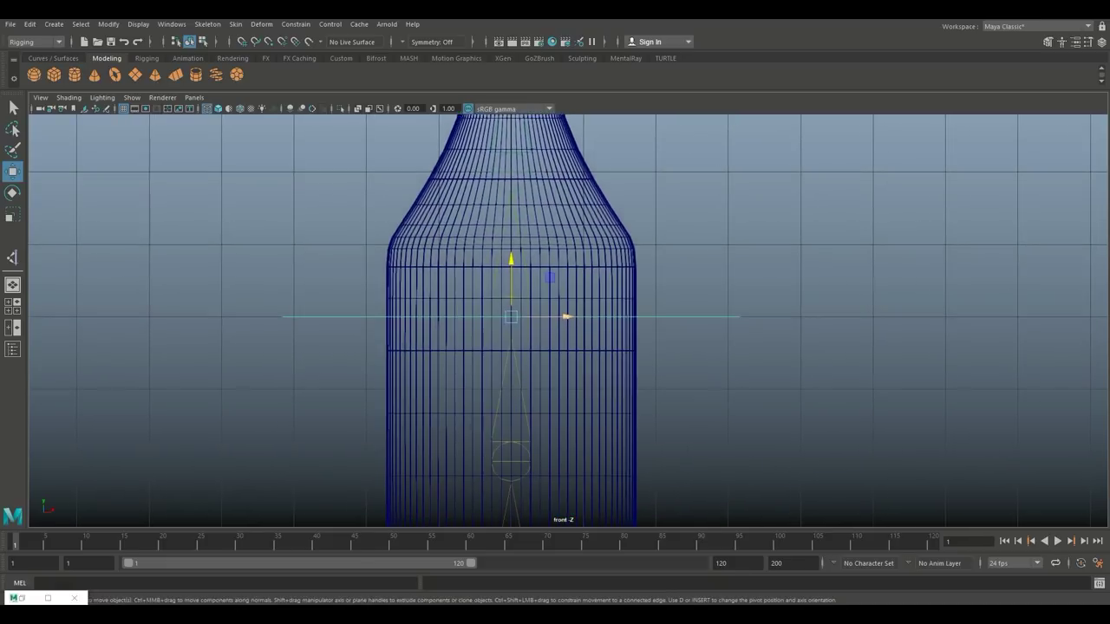
pyautogui.scroll(5, 566, 315)
pyautogui.click(463, 345)
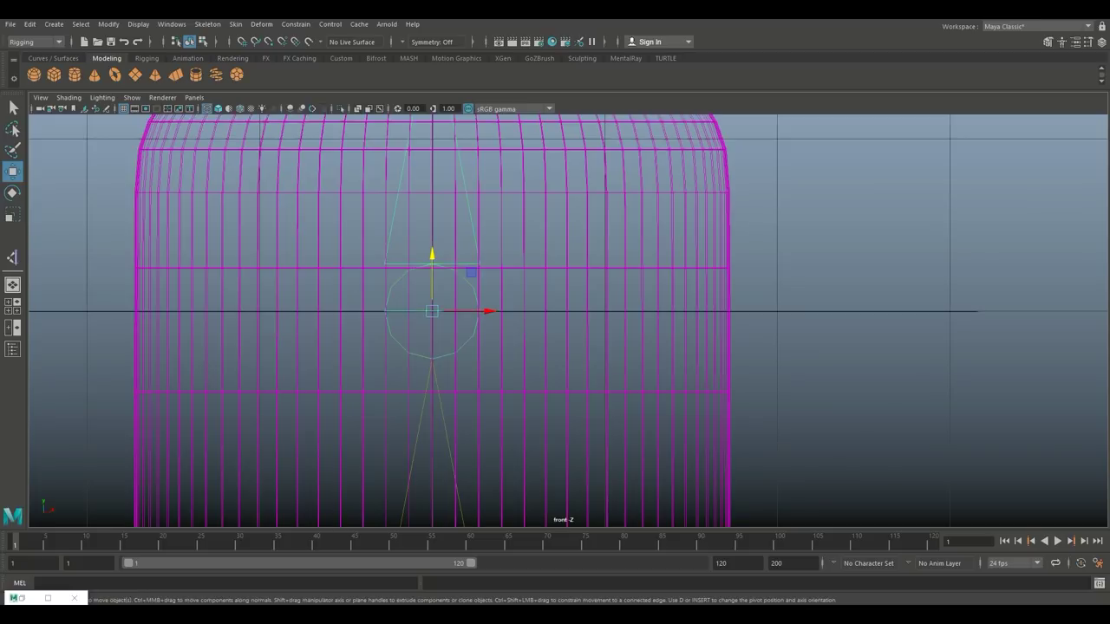
pyautogui.scroll(-8, 568, 321)
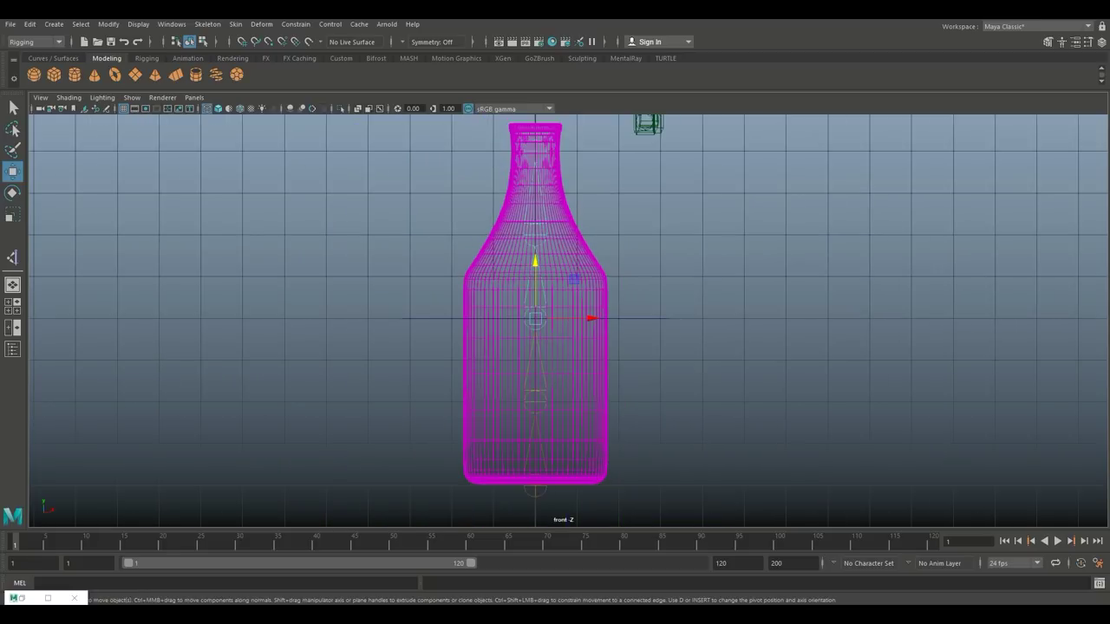
pyautogui.scroll(3, 568, 322)
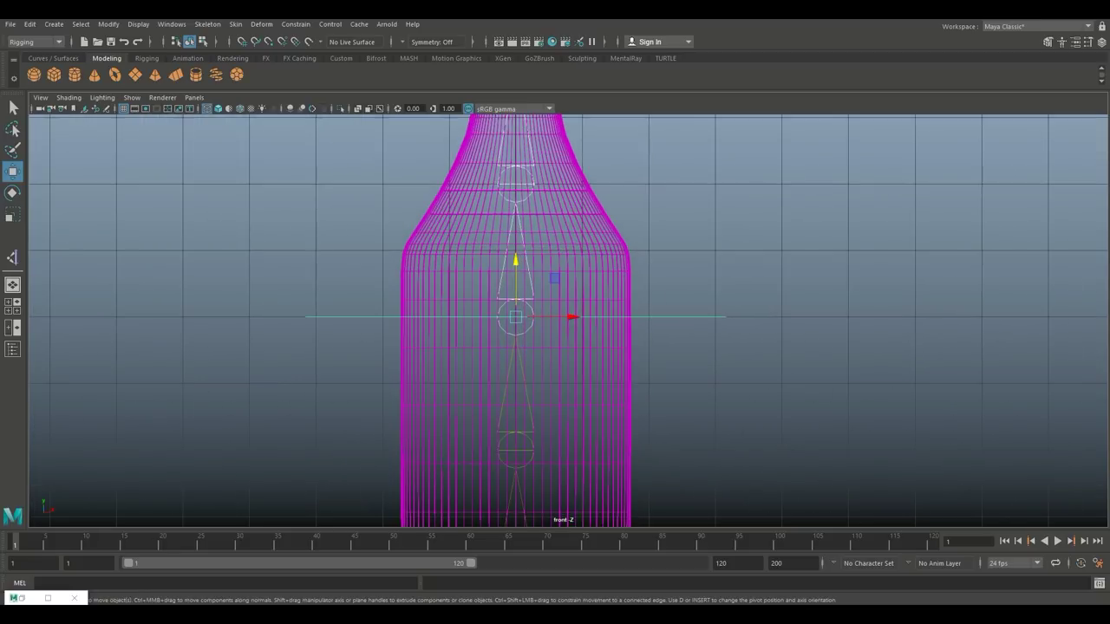
pyautogui.press('Return')
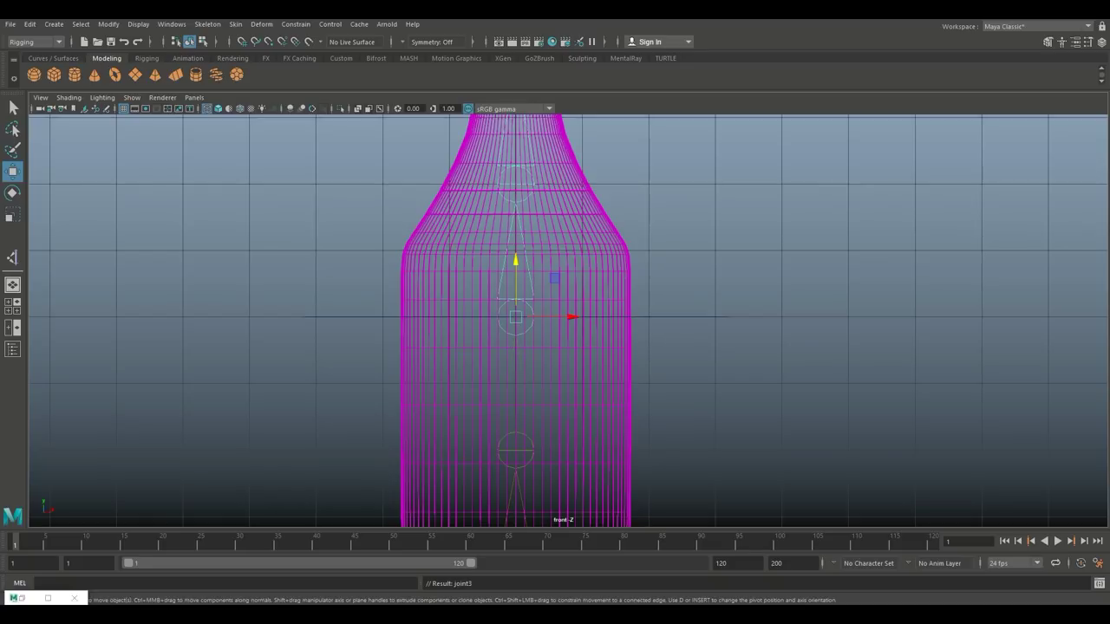
# Step: Try moving the circle around the bottle's body slightly sideways, and undo the move
pyautogui.press('Delete')
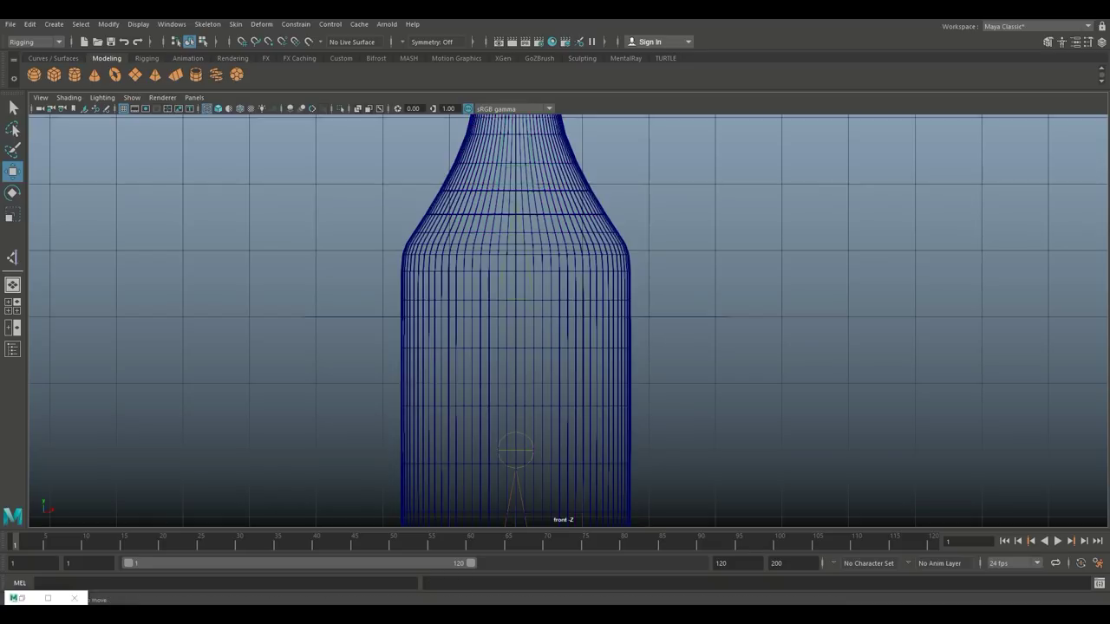
pyautogui.hotkey('ctrl', 'z')
pyautogui.moveTo(572, 317)
pyautogui.mouseDown()
pyautogui.moveTo(606, 316)
pyautogui.moveTo(524, 316)
pyautogui.moveTo(582, 316)
pyautogui.moveTo(564, 317)
pyautogui.mouseUp()
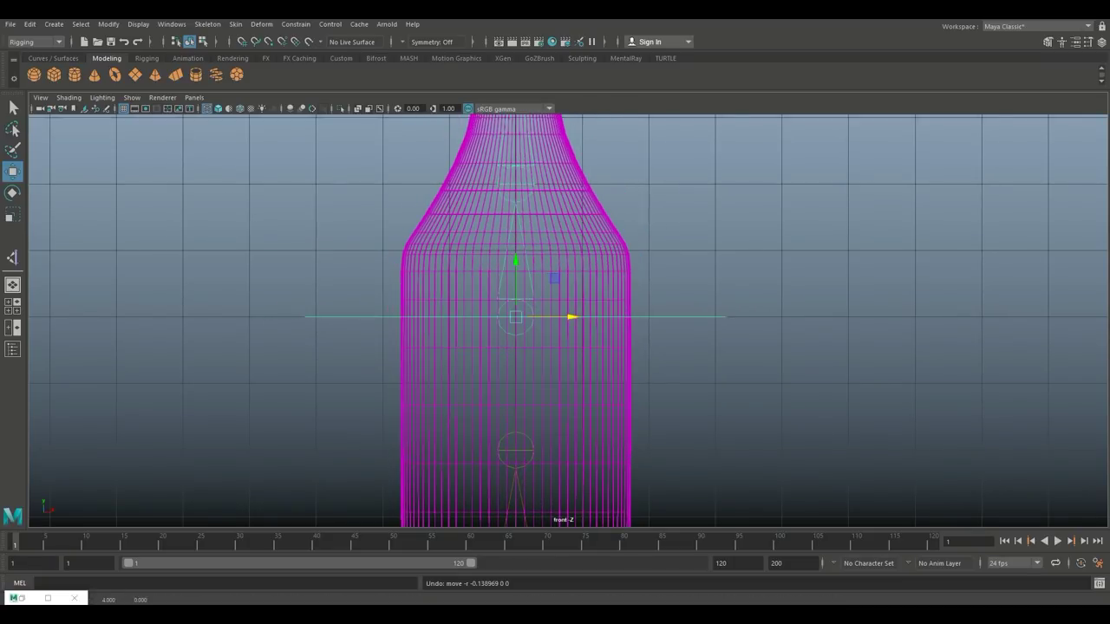
# Step: Examine the bottle, its joints and both control circles from obliquely above in the perspective view
pyautogui.scroll(-5, 565, 319)
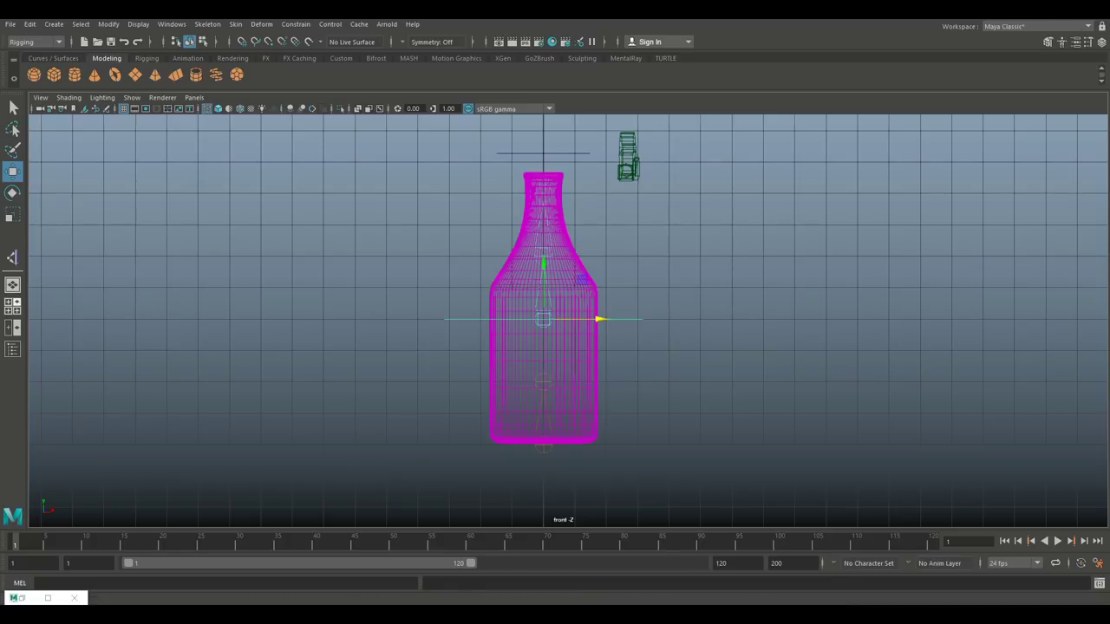
pyautogui.press('space')
pyautogui.press('space')
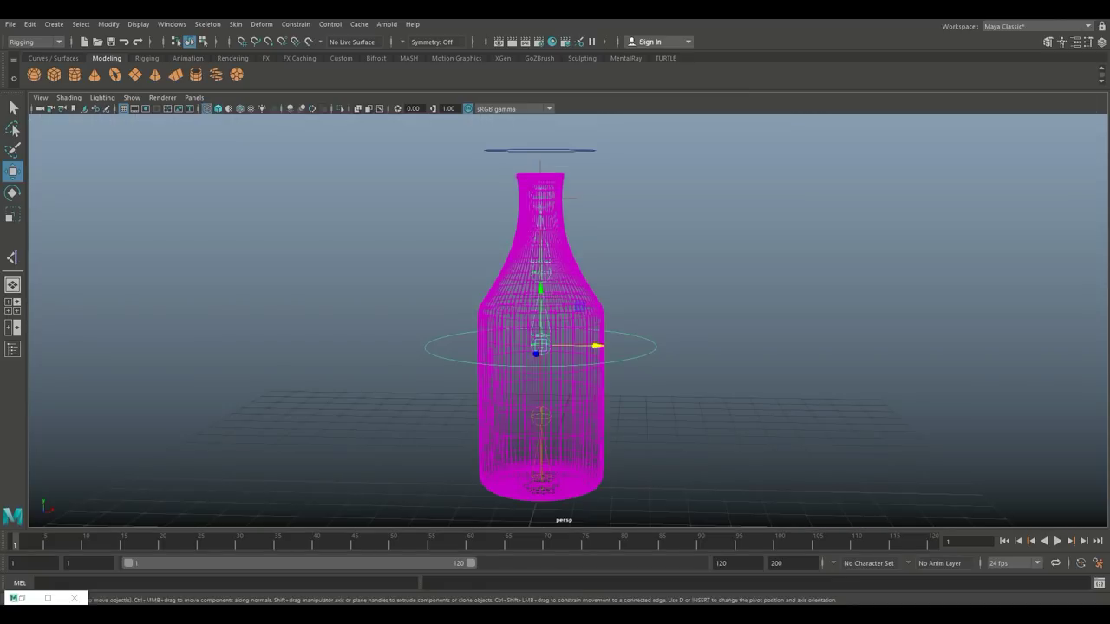
pyautogui.keyDown('alt'); pyautogui.moveTo(520, 347); pyautogui.dragTo(687, 392); pyautogui.keyUp('alt')
pyautogui.keyDown('alt'); pyautogui.moveTo(687, 392); pyautogui.dragTo(587, 353, button='middle'); pyautogui.keyUp('alt')
pyautogui.keyDown('alt'); pyautogui.moveTo(588, 352); pyautogui.dragTo(627, 368); pyautogui.keyUp('alt')
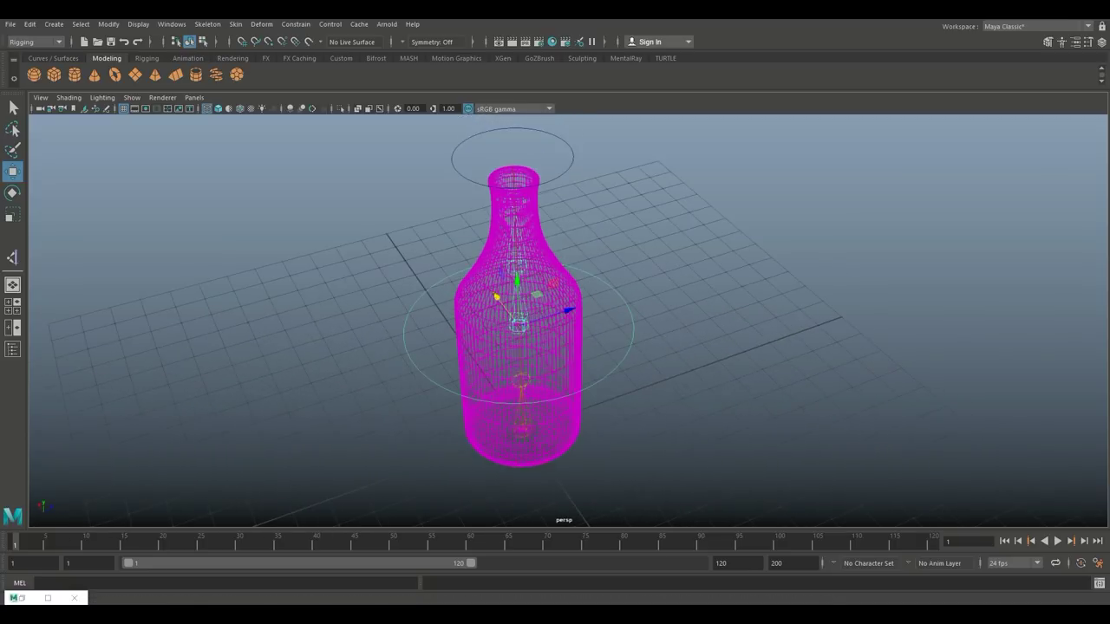
pyautogui.moveTo(628, 368)
pyautogui.keyDown('alt'); pyautogui.mouseDown(button='middle')
pyautogui.moveTo(615, 379)
pyautogui.moveTo(640, 378)
pyautogui.moveTo(636, 398)
pyautogui.moveTo(624, 387)
pyautogui.mouseUp(button='middle'); pyautogui.keyUp('alt')
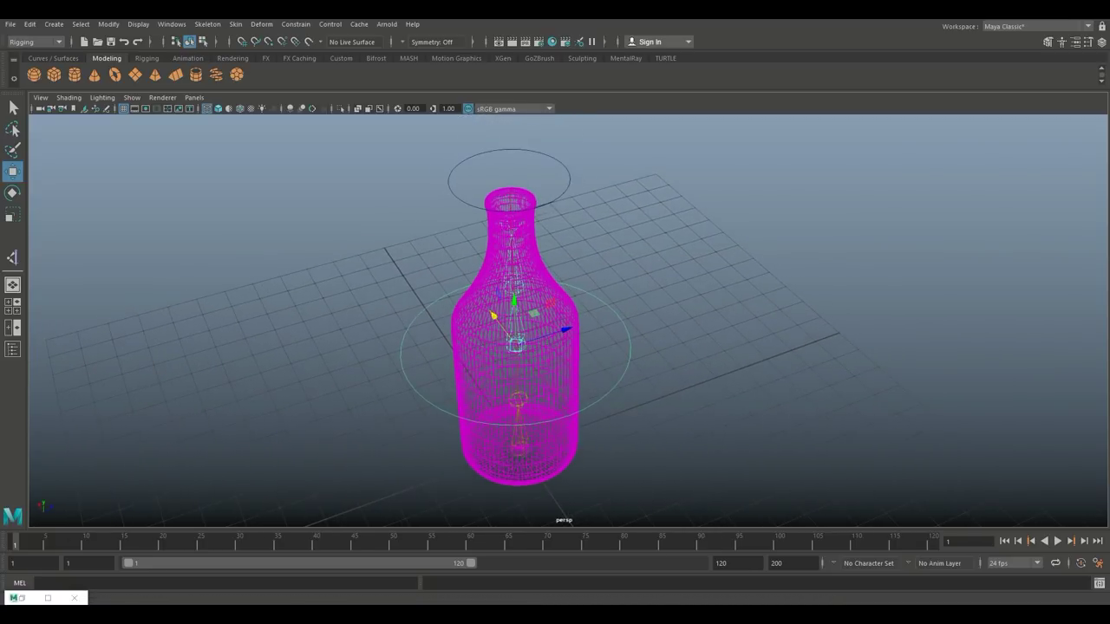